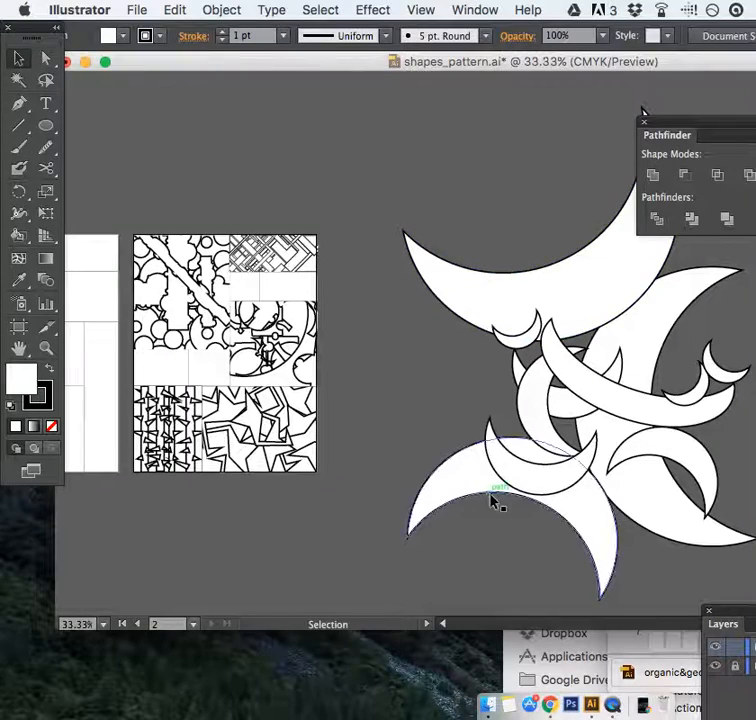
# Step: Turn on Scale Strokes & Effects in the general preferences
pyautogui.hscroll(5, 587, 455)
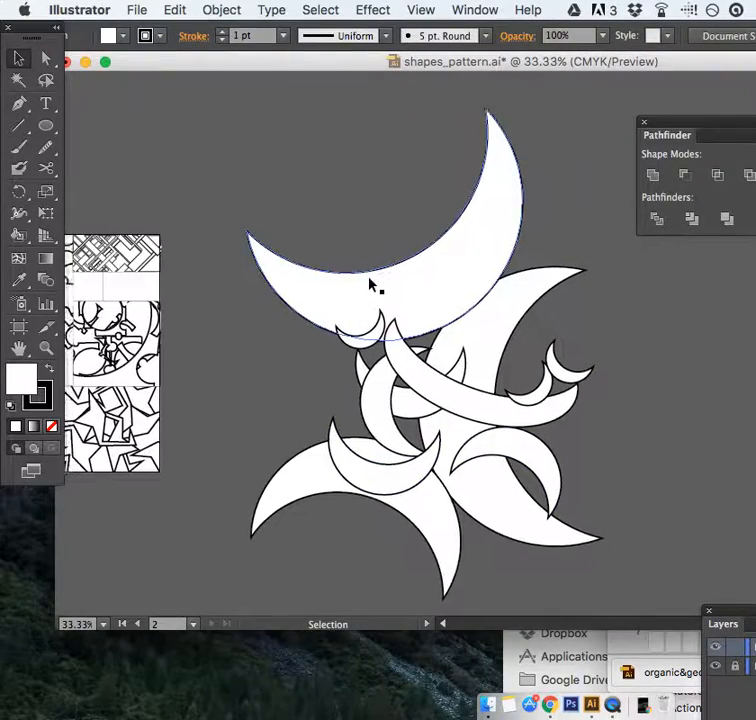
pyautogui.hscroll(-5, 370, 284)
pyautogui.hscroll(-5, 316, 272)
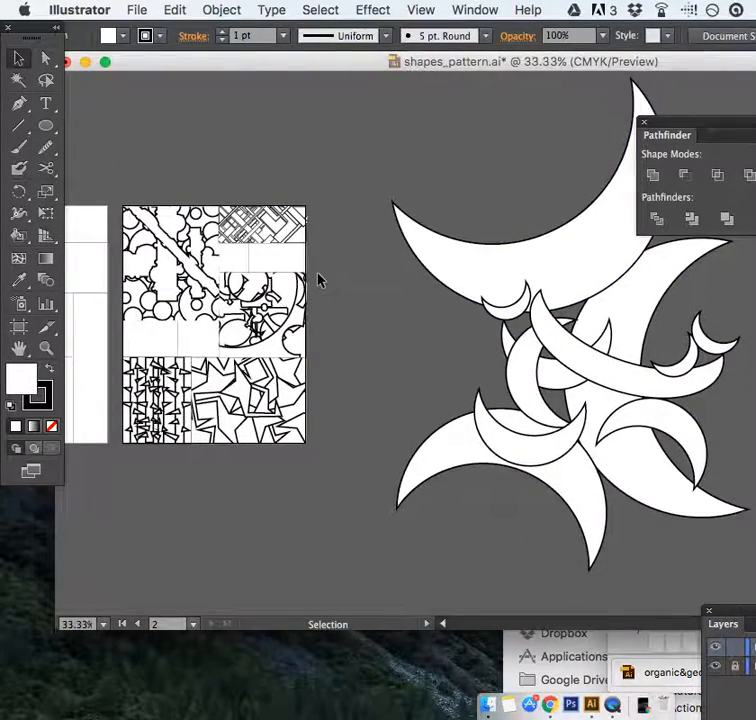
pyautogui.click(70, 12)
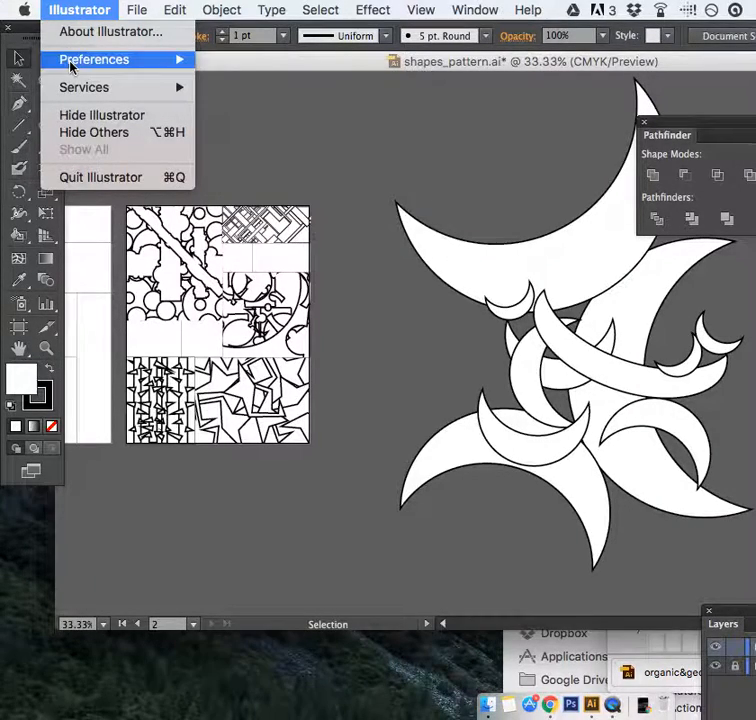
pyautogui.moveTo(135, 59)
pyautogui.click(270, 62)
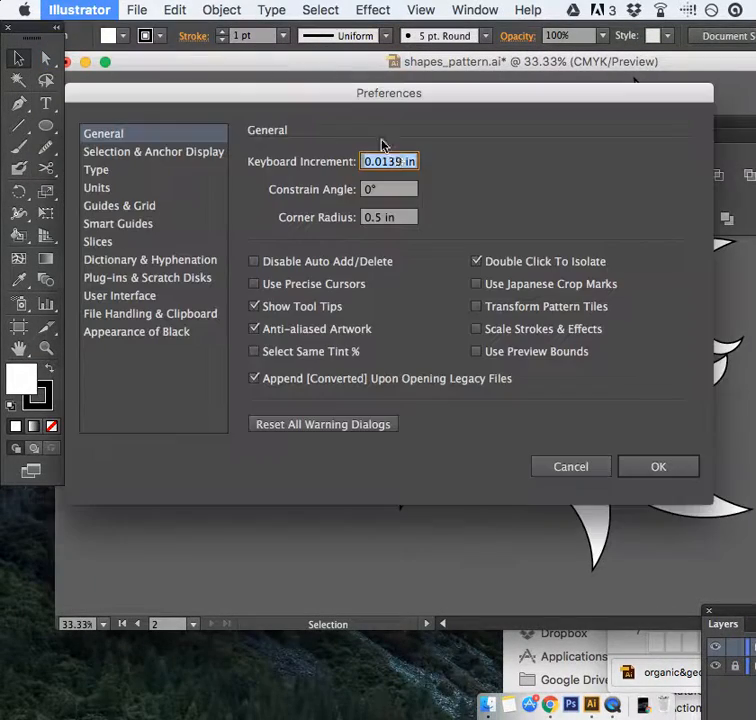
pyautogui.click(477, 328)
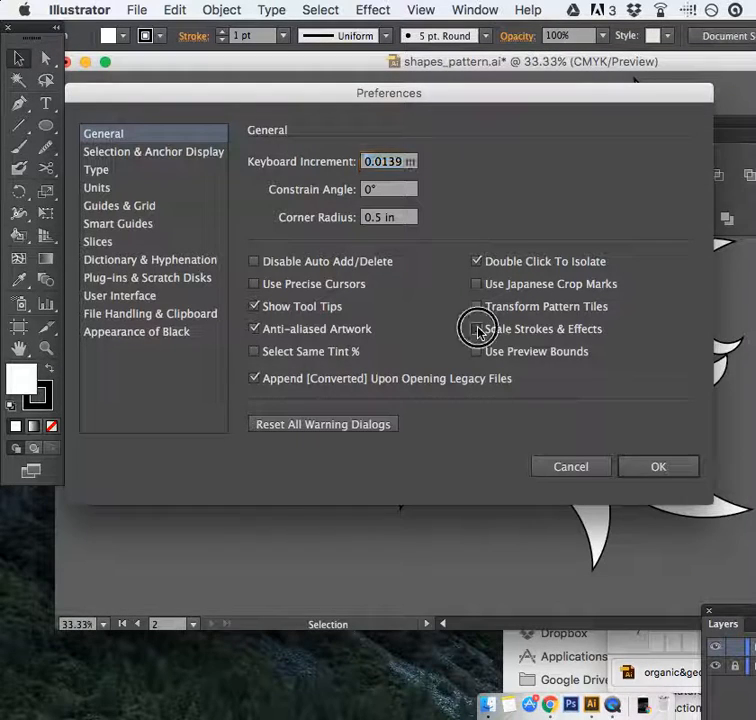
pyautogui.click(656, 471)
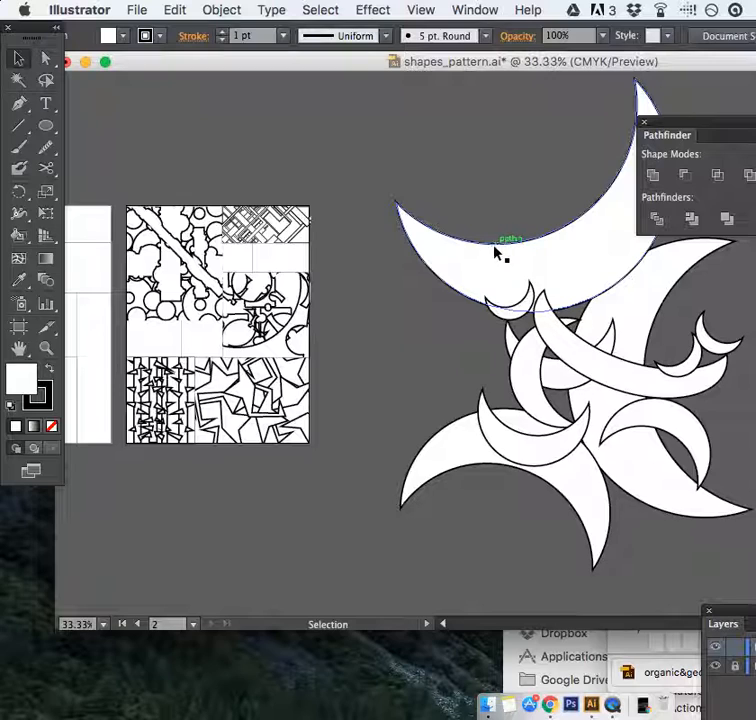
pyautogui.hscroll(3, 495, 250)
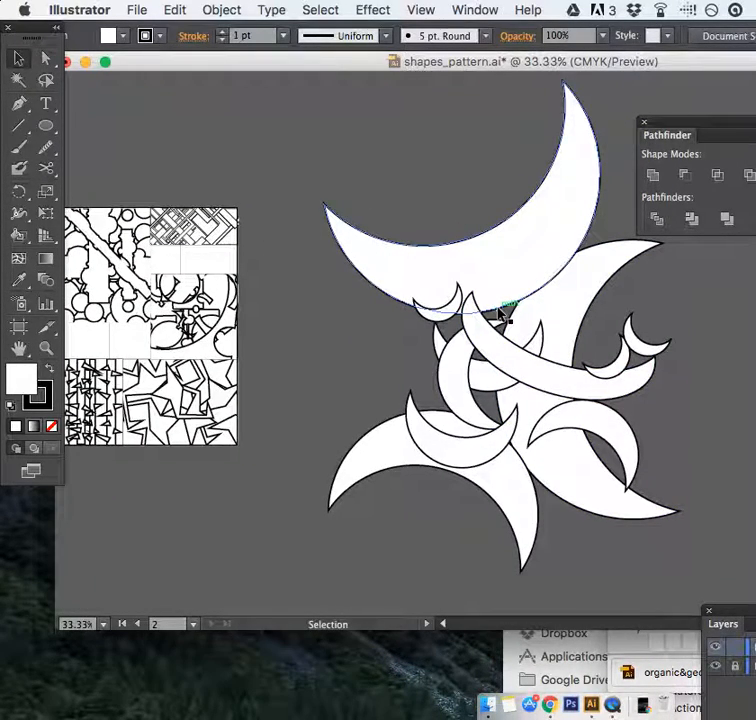
pyautogui.press('super+equal')
pyautogui.press('super+equal')
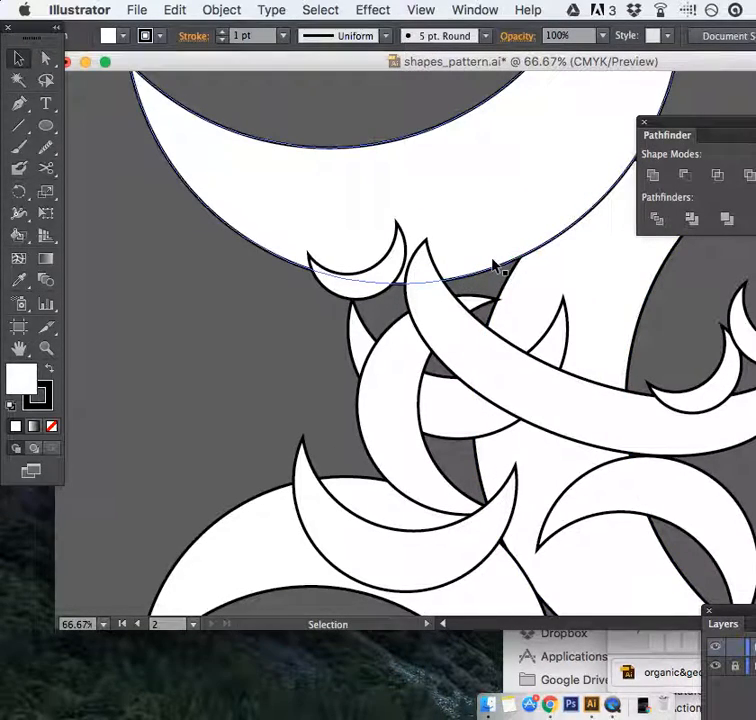
pyautogui.press('super+minus')
pyautogui.press('super+minus')
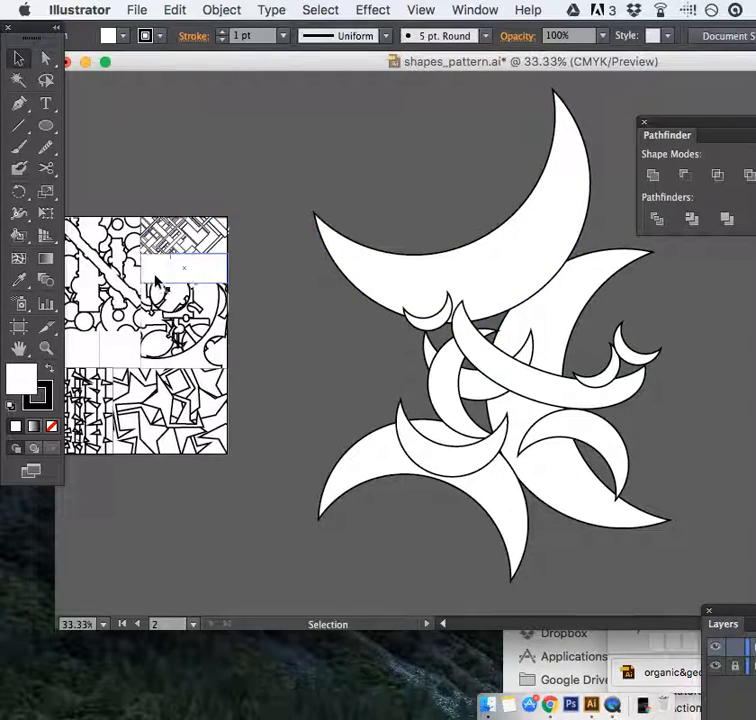
# Step: Draw a rectangle over the blank cell between the circle pattern and the star pattern, fitting it to the cell's edges
pyautogui.hscroll(-5, 250, 240)
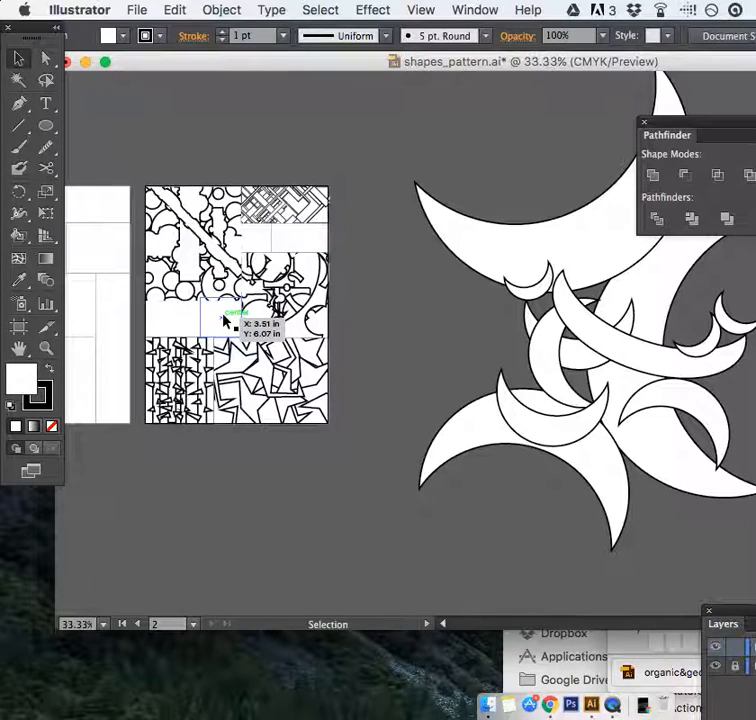
pyautogui.press('super+equal')
pyautogui.press('super+equal')
pyautogui.hscroll(-10, 229, 316)
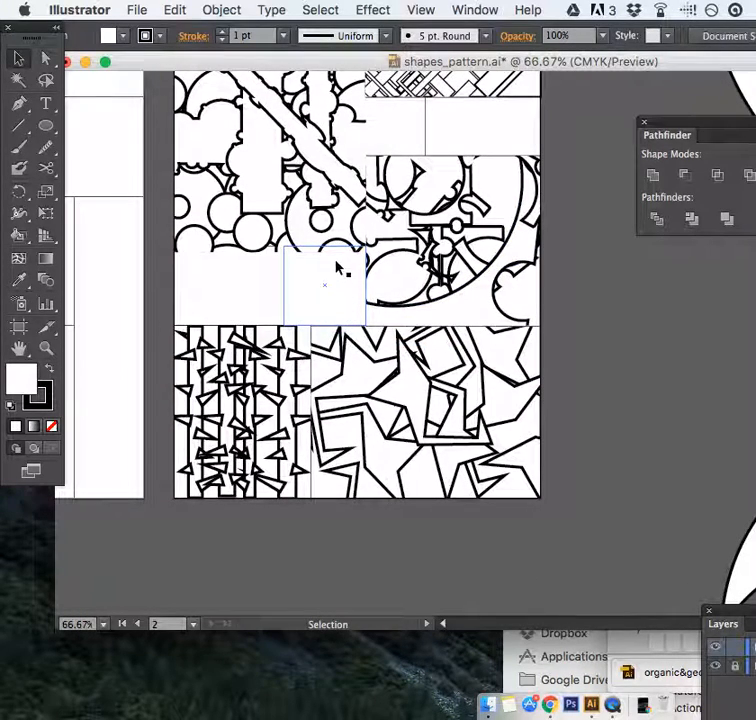
pyautogui.moveTo(50, 124); pyautogui.dragTo(84, 125)
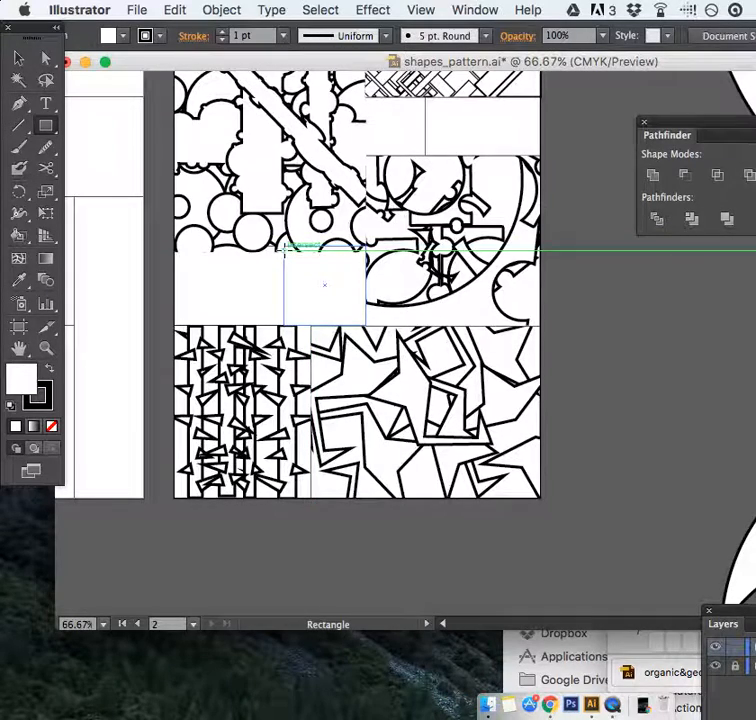
pyautogui.moveTo(285, 251)
pyautogui.mouseDown()
pyautogui.moveTo(358, 300)
pyautogui.moveTo(368, 320)
pyautogui.mouseUp()
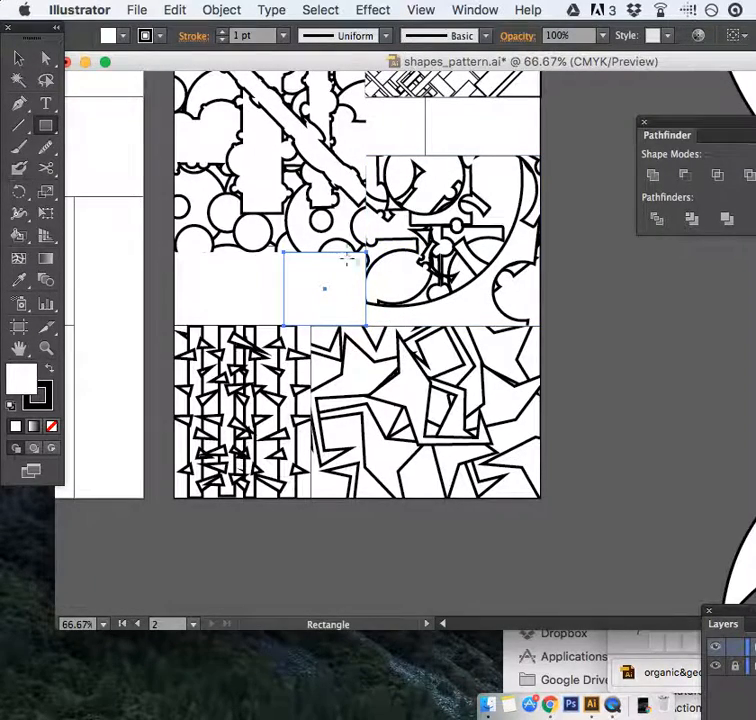
# Step: Place a copy of the new rectangle in the empty space between the artboard and the large crescent artwork
pyautogui.click(19, 57)
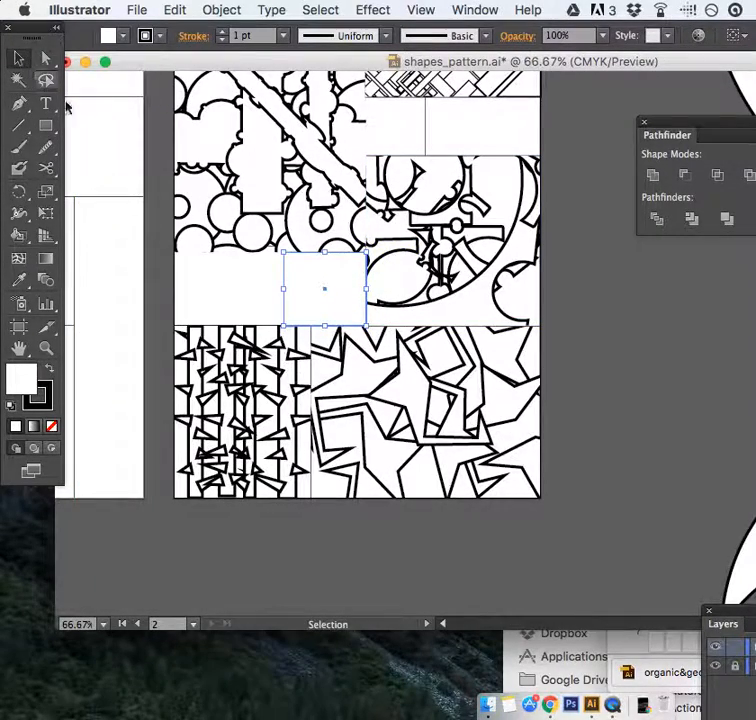
pyautogui.keyDown('alt'); pyautogui.moveTo(320, 296); pyautogui.dragTo(650, 321); pyautogui.keyUp('alt')
pyautogui.hscroll(10, 751, 413)
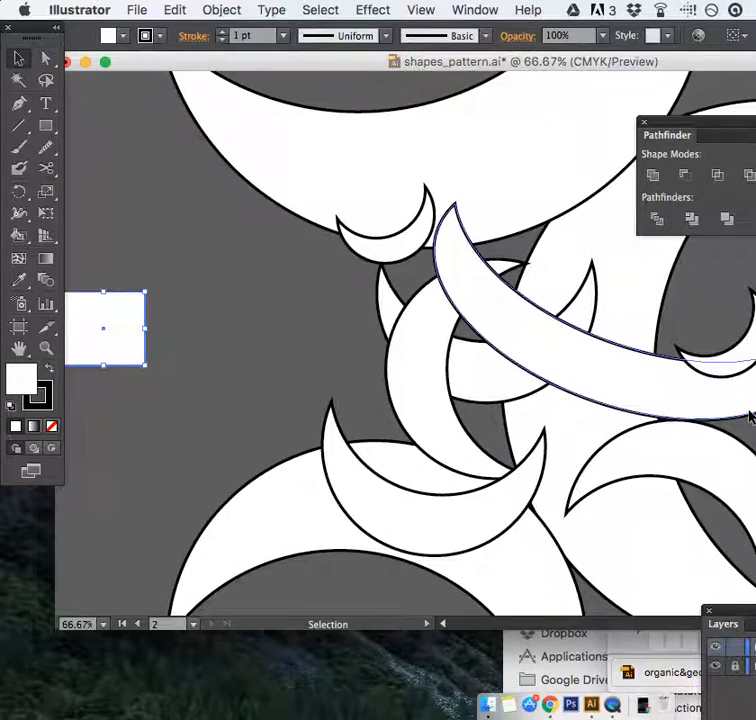
pyautogui.press('super+minus')
pyautogui.press('super+minus')
pyautogui.press('super+minus')
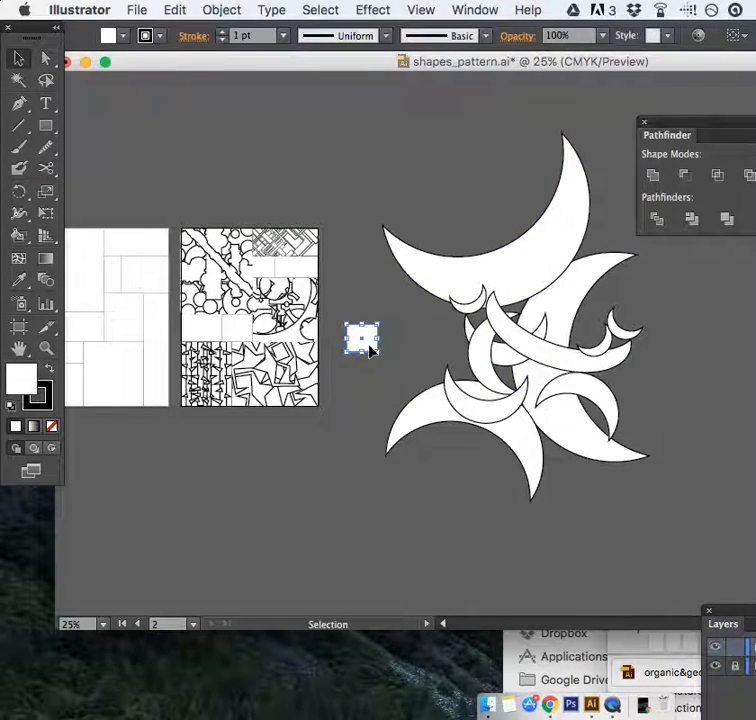
pyautogui.moveTo(368, 342); pyautogui.dragTo(385, 343)
# Step: Select all the crescent shapes and group them
pyautogui.moveTo(455, 197); pyautogui.dragTo(633, 489)
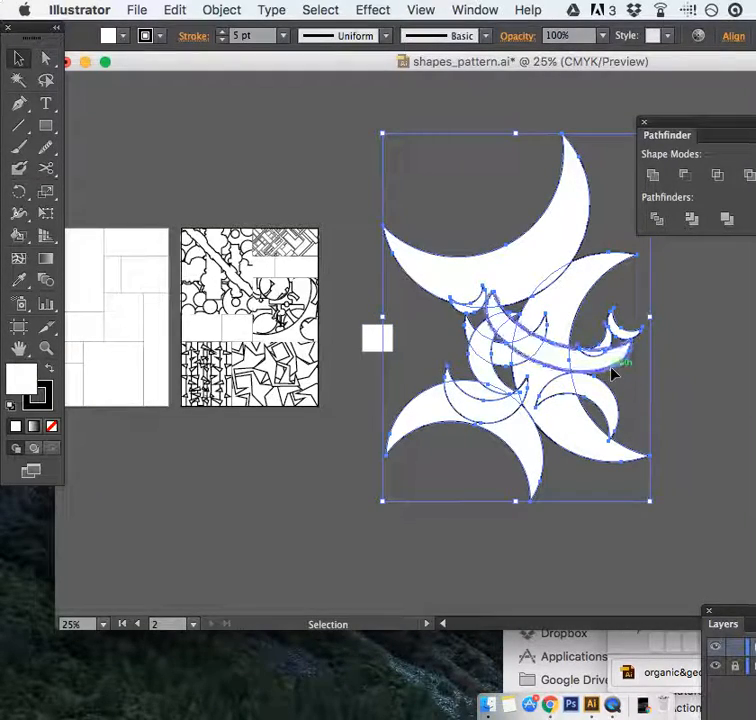
pyautogui.click(690, 367)
pyautogui.click(545, 326)
pyautogui.click(442, 159)
pyautogui.moveTo(442, 159); pyautogui.dragTo(618, 470)
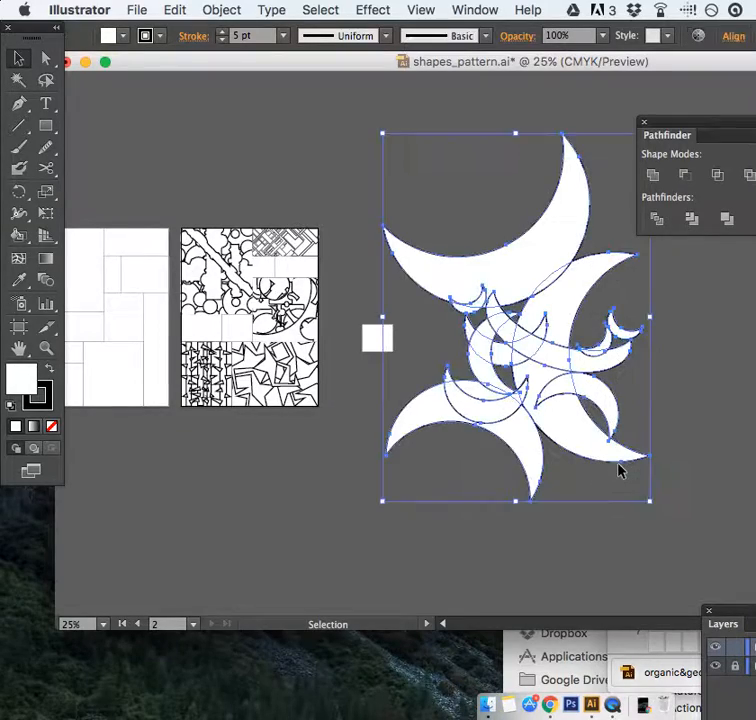
pyautogui.click(222, 9)
pyautogui.click(245, 76)
pyautogui.click(727, 342)
# Step: Shift the crescent group toward the artboard and scale it down proportionally to a little under half its size
pyautogui.moveTo(567, 250); pyautogui.dragTo(521, 258)
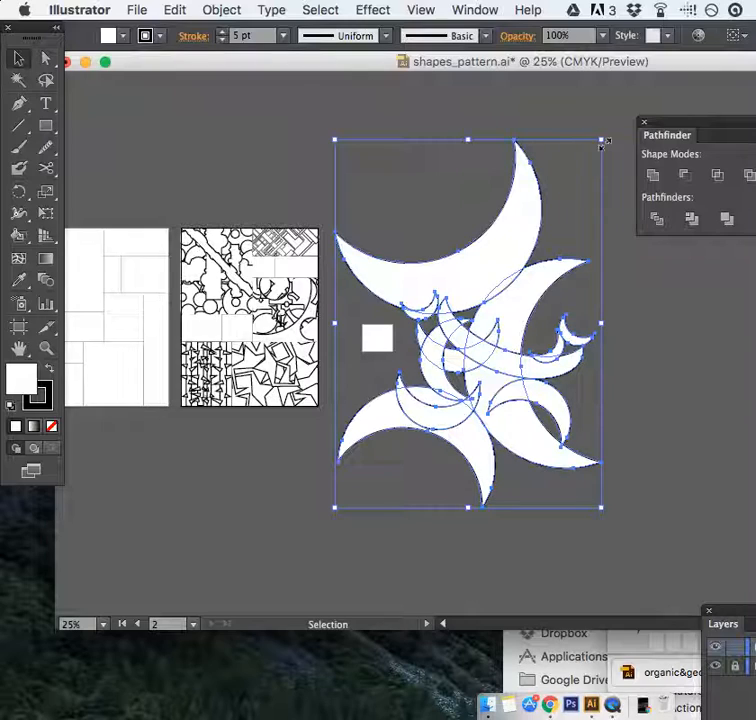
pyautogui.moveTo(601, 145); pyautogui.dragTo(530, 238)
pyautogui.click(609, 352)
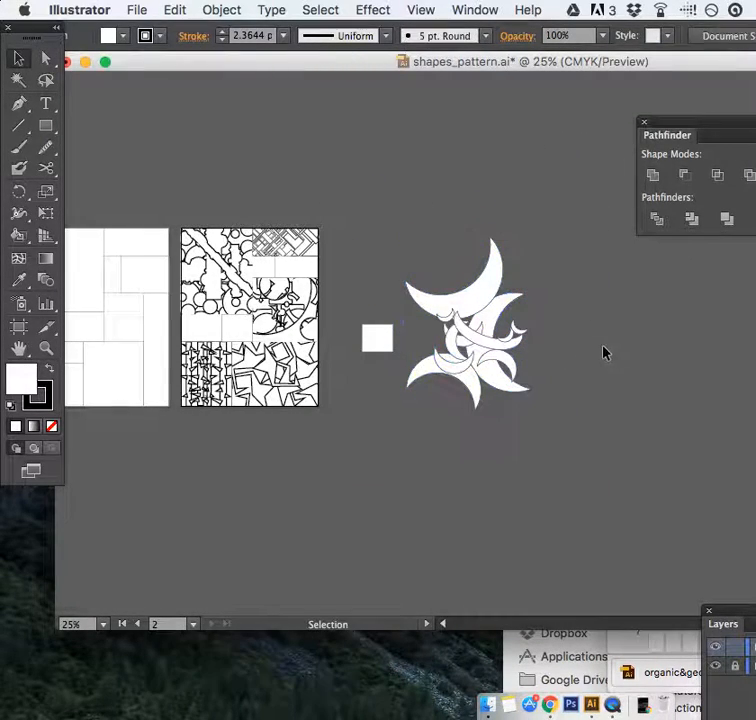
pyautogui.moveTo(369, 339); pyautogui.dragTo(461, 330)
pyautogui.click(536, 349)
pyautogui.moveTo(431, 268); pyautogui.dragTo(504, 385)
pyautogui.click(366, 366)
pyautogui.moveTo(459, 334); pyautogui.dragTo(378, 347)
# Step: Scale the crescent group down to about the rectangle's width and place it over the rectangle
pyautogui.moveTo(474, 240); pyautogui.dragTo(550, 412)
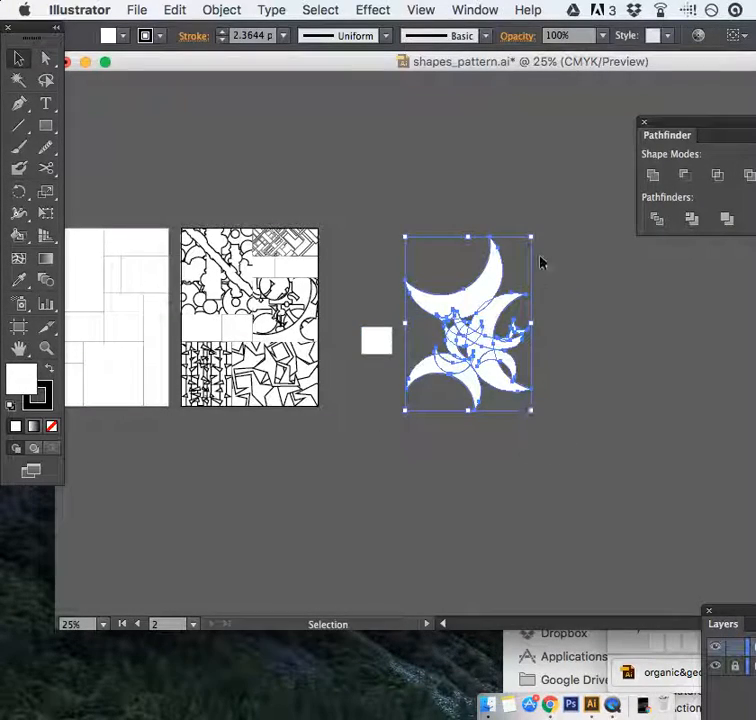
pyautogui.moveTo(533, 238)
pyautogui.mouseDown()
pyautogui.moveTo(488, 278)
pyautogui.moveTo(447, 355)
pyautogui.moveTo(435, 359)
pyautogui.moveTo(425, 391)
pyautogui.mouseUp()
pyautogui.press('super+equal')
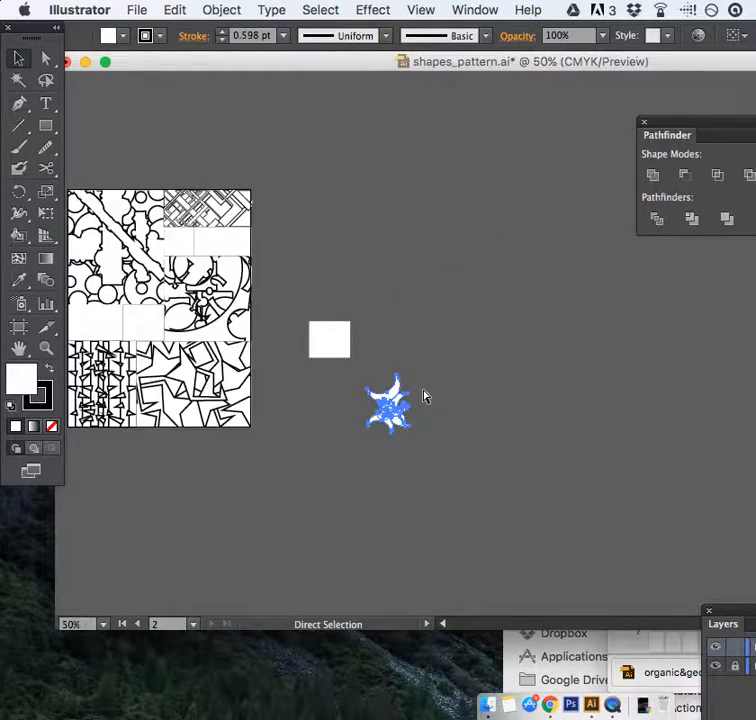
pyautogui.press('super+equal')
pyautogui.press('super+equal')
pyautogui.hscroll(-7, 424, 397)
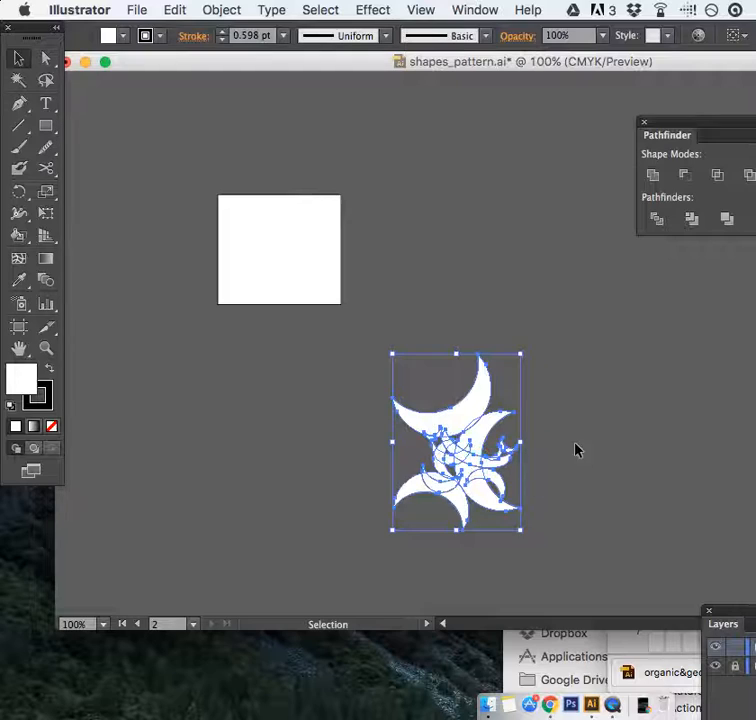
pyautogui.click(566, 450)
pyautogui.moveTo(446, 422); pyautogui.dragTo(297, 243)
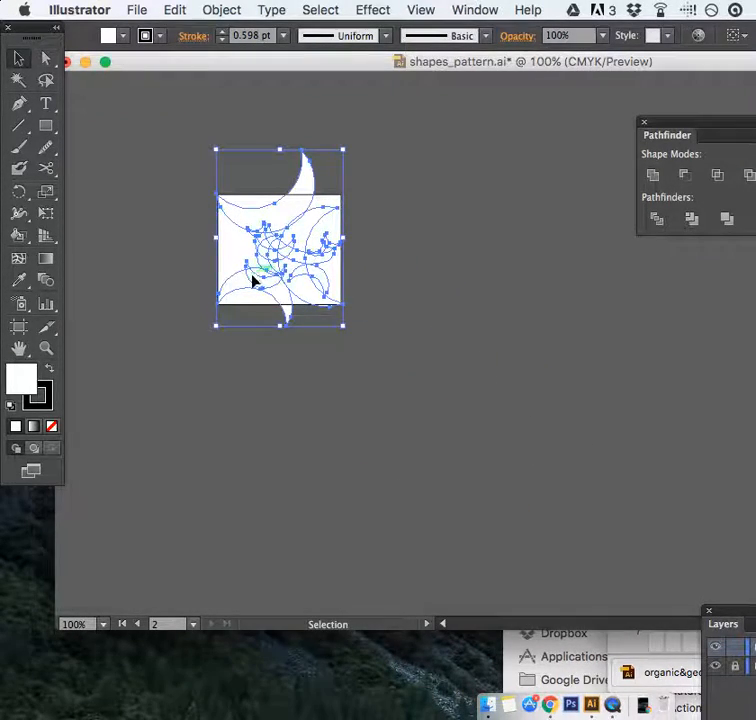
# Step: Enlarge the crescent group slightly beyond the rectangle and reposition the rectangle over the part of the crescents to keep
pyautogui.moveTo(217, 328); pyautogui.dragTo(196, 354)
pyautogui.moveTo(275, 233); pyautogui.dragTo(301, 273)
pyautogui.click(401, 261)
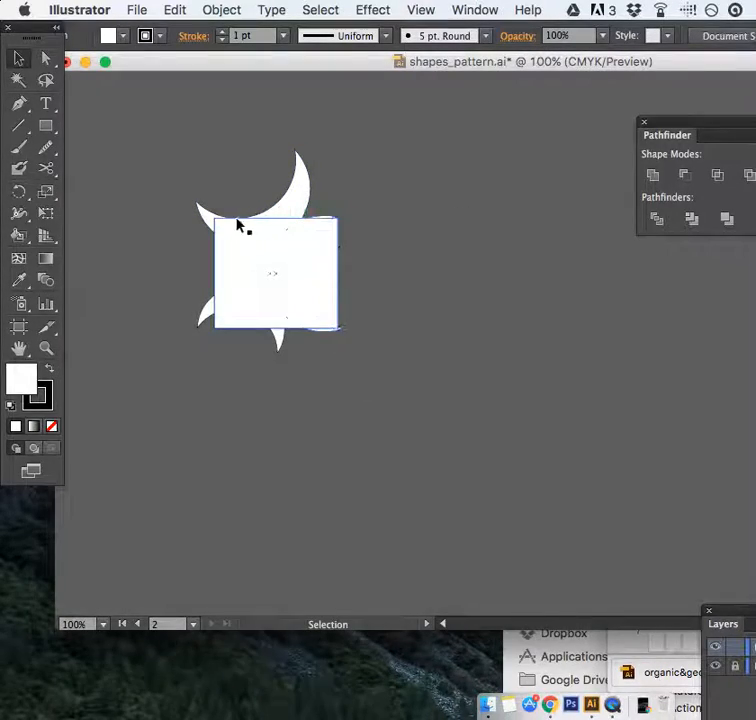
pyautogui.click(284, 249)
pyautogui.moveTo(324, 241)
pyautogui.mouseDown()
pyautogui.moveTo(321, 235)
pyautogui.moveTo(324, 243)
pyautogui.mouseUp()
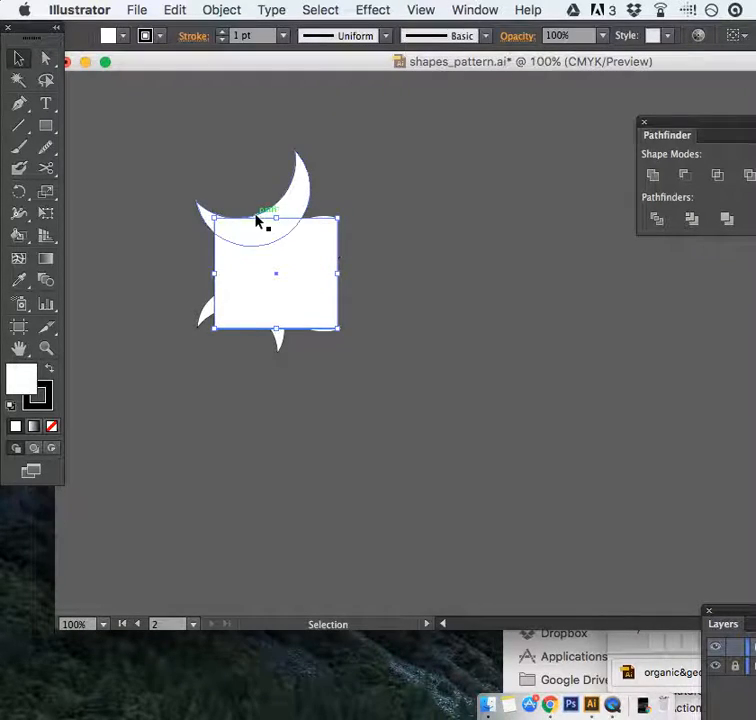
# Step: Bring the rectangle to the front of the crescent group
pyautogui.hscroll(-5, 425, 287)
pyautogui.click(417, 275)
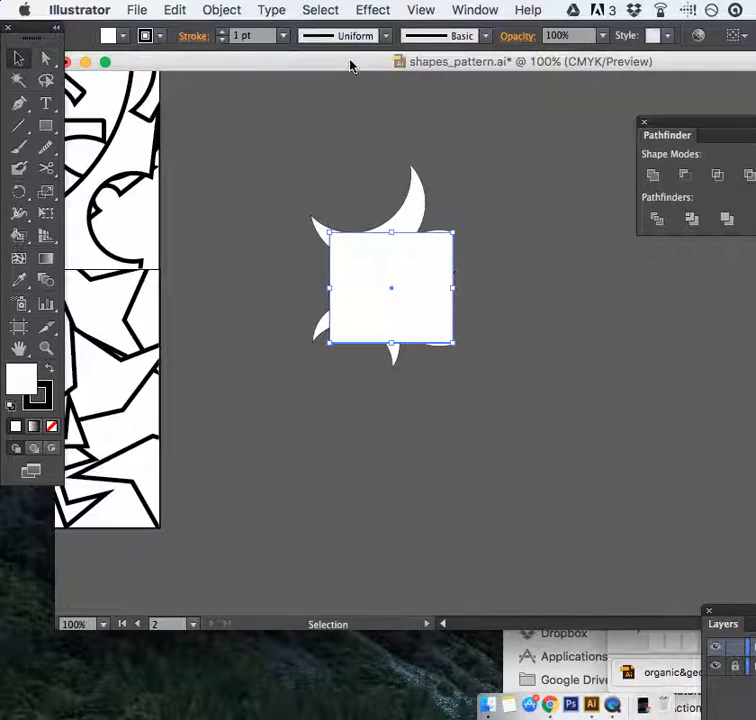
pyautogui.click(232, 9)
pyautogui.moveTo(240, 49)
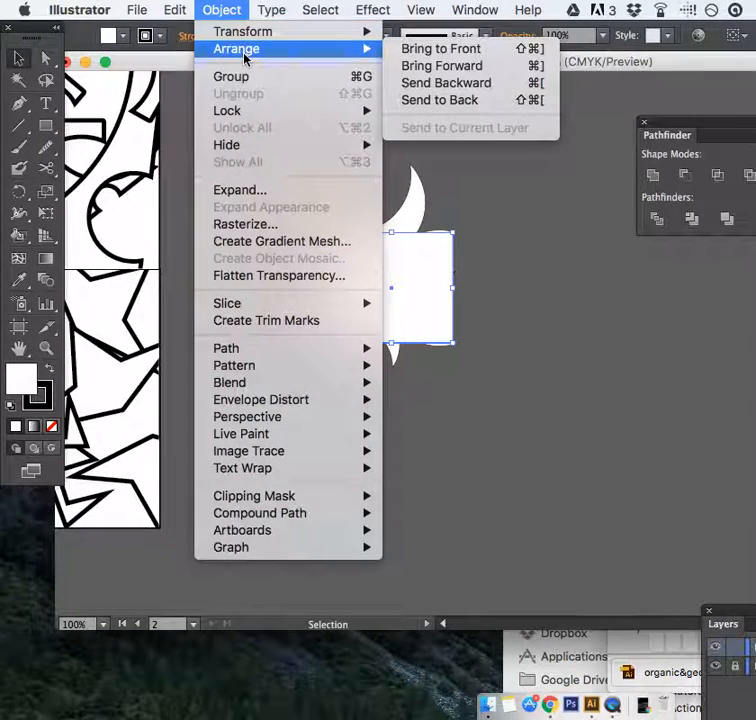
pyautogui.click(408, 52)
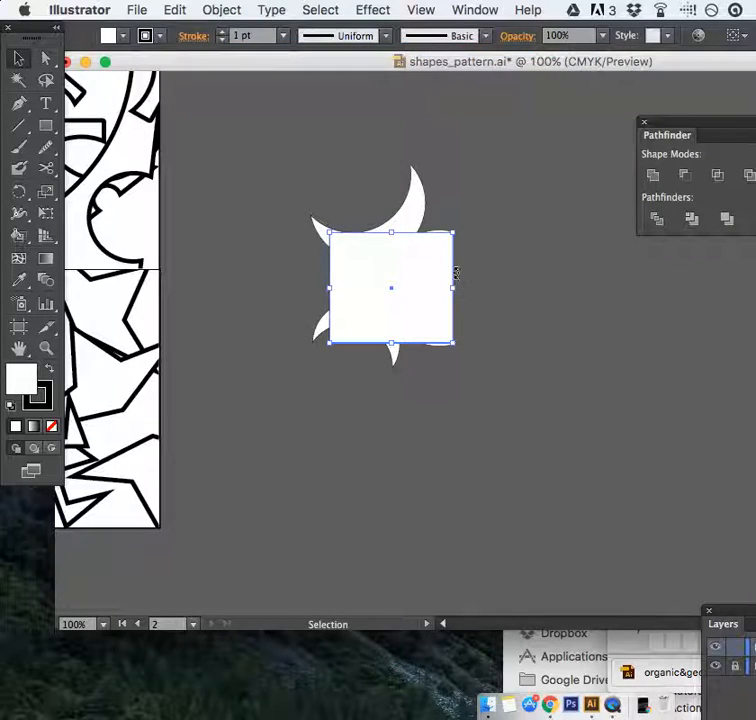
# Step: Make a clipping mask from the rectangle and the crescent group
pyautogui.click(500, 265)
pyautogui.moveTo(318, 158); pyautogui.dragTo(515, 388)
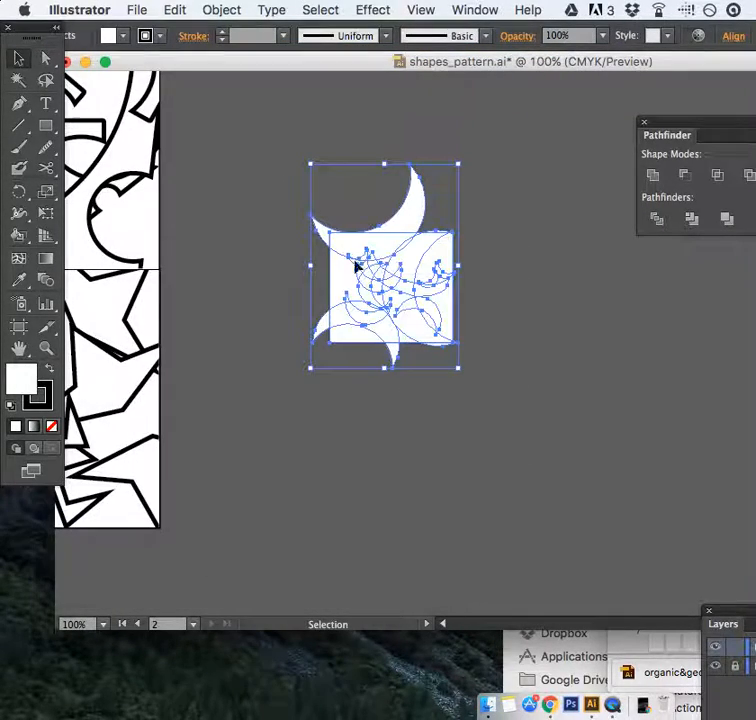
pyautogui.click(219, 10)
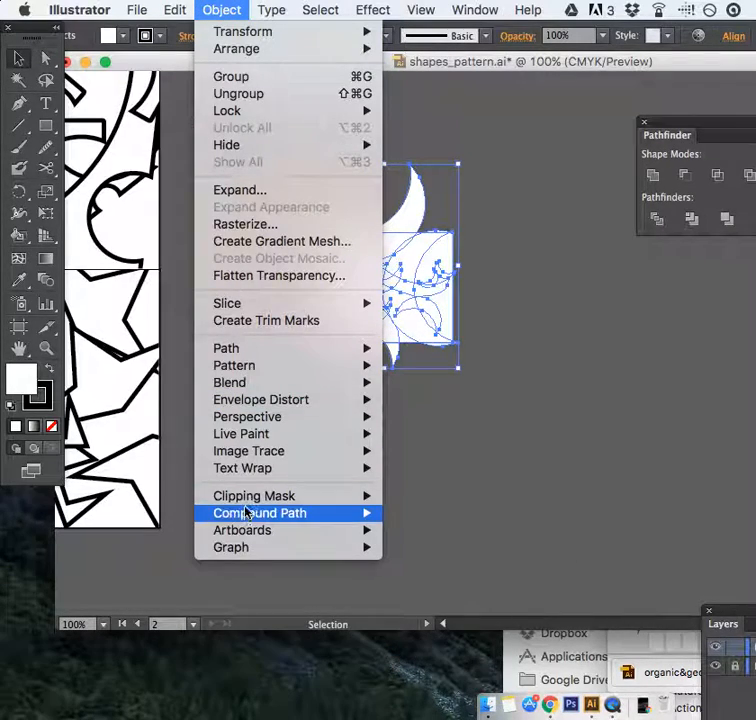
pyautogui.moveTo(243, 493)
pyautogui.click(406, 501)
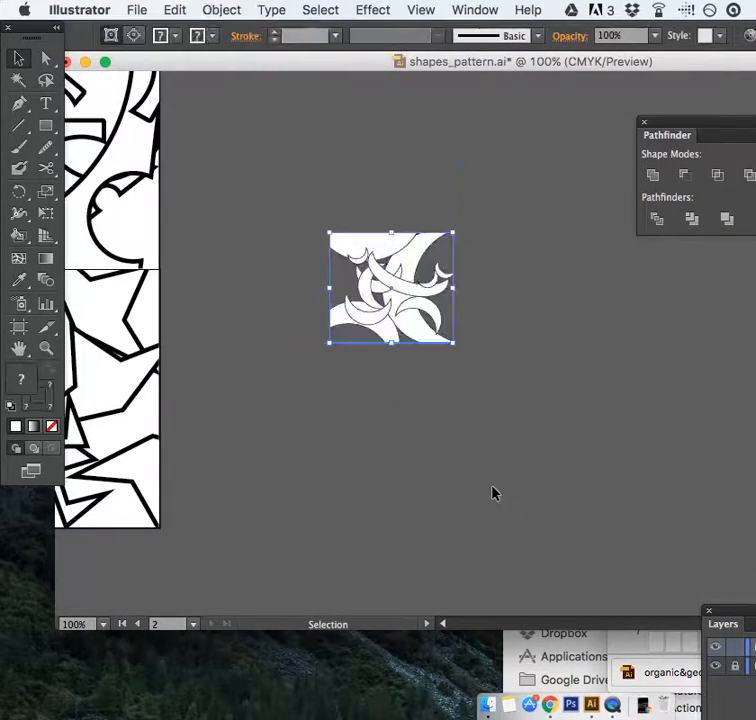
# Step: Release the clipping mask on the crescent artwork and undo the release
pyautogui.hscroll(-5, 492, 493)
pyautogui.hscroll(4, 492, 493)
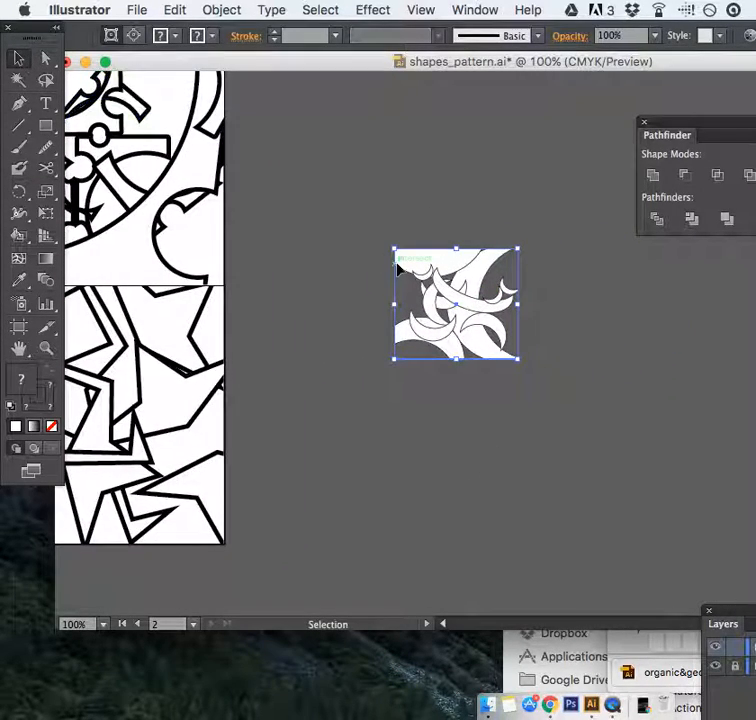
pyautogui.click(44, 60)
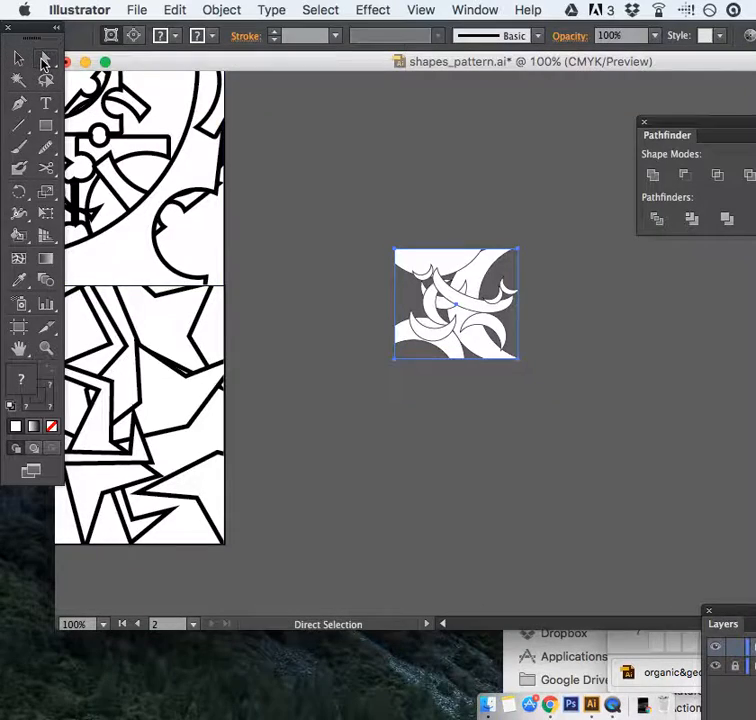
pyautogui.click(422, 208)
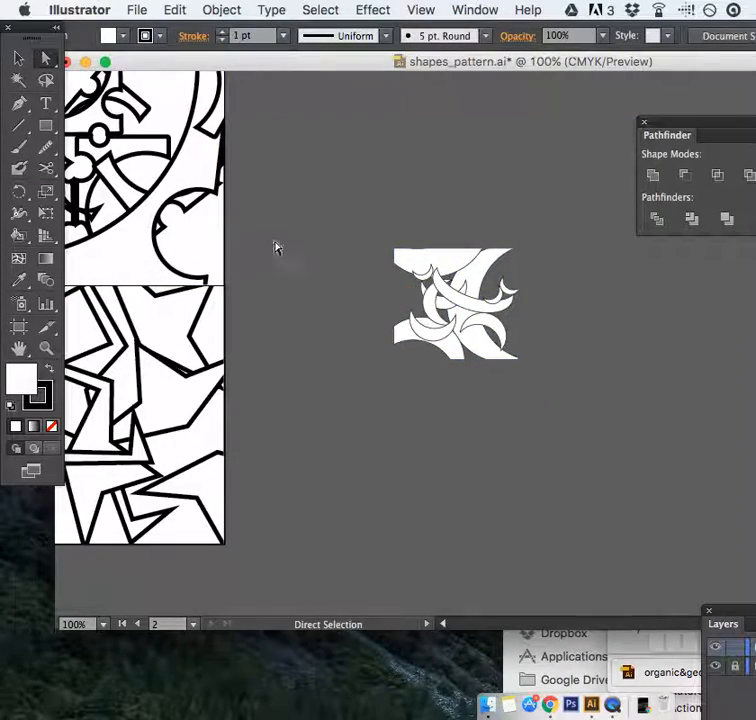
pyautogui.click(463, 296)
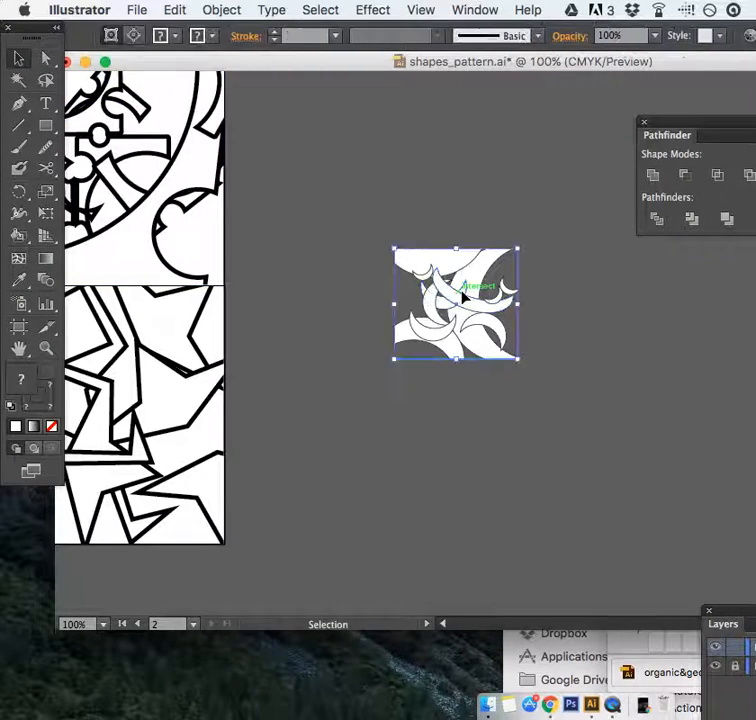
pyautogui.click(180, 10)
pyautogui.moveTo(222, 10)
pyautogui.moveTo(294, 478)
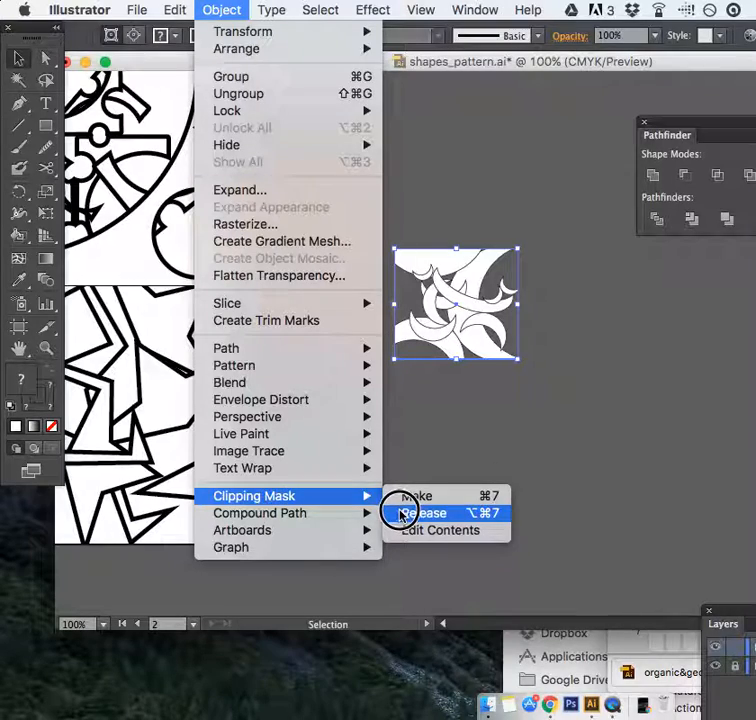
pyautogui.click(400, 514)
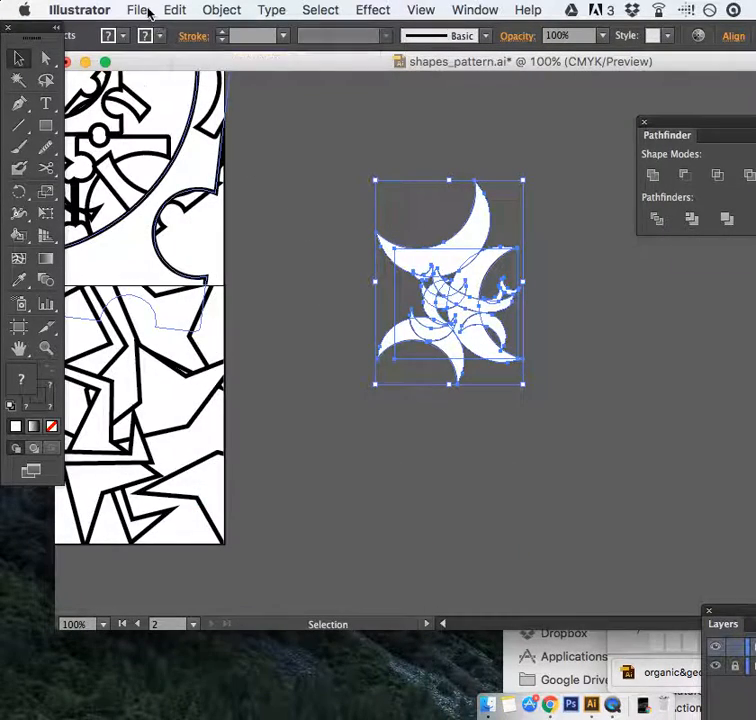
pyautogui.click(178, 12)
pyautogui.click(176, 31)
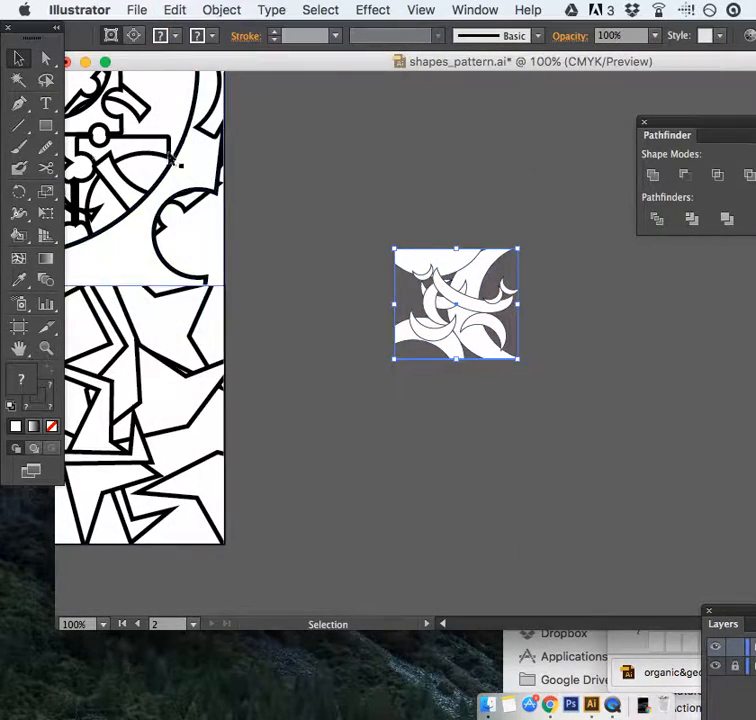
# Step: Edit the clipping mask's contents, shifting the large upper crescent sideways and nudging the crescents slightly upward inside the mask
pyautogui.click(221, 9)
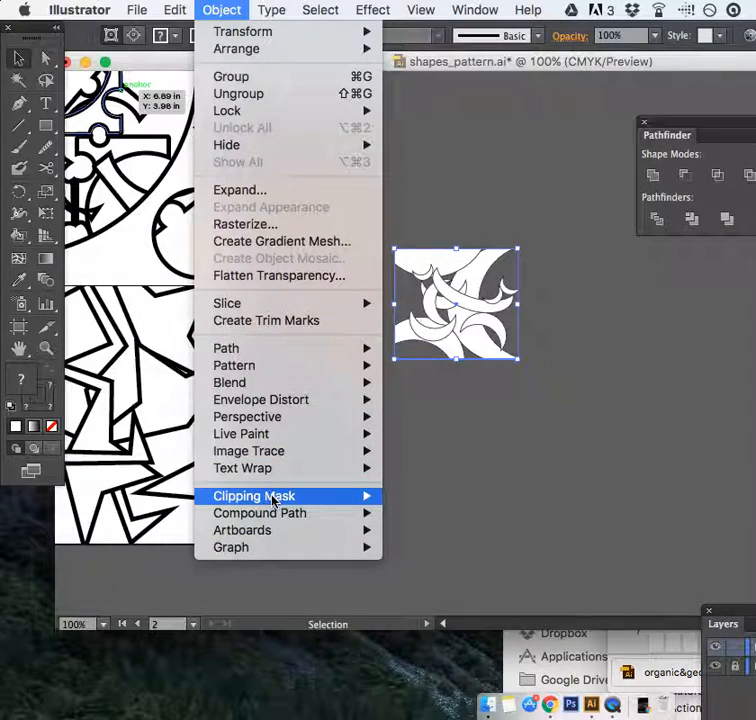
pyautogui.moveTo(272, 497)
pyautogui.click(424, 532)
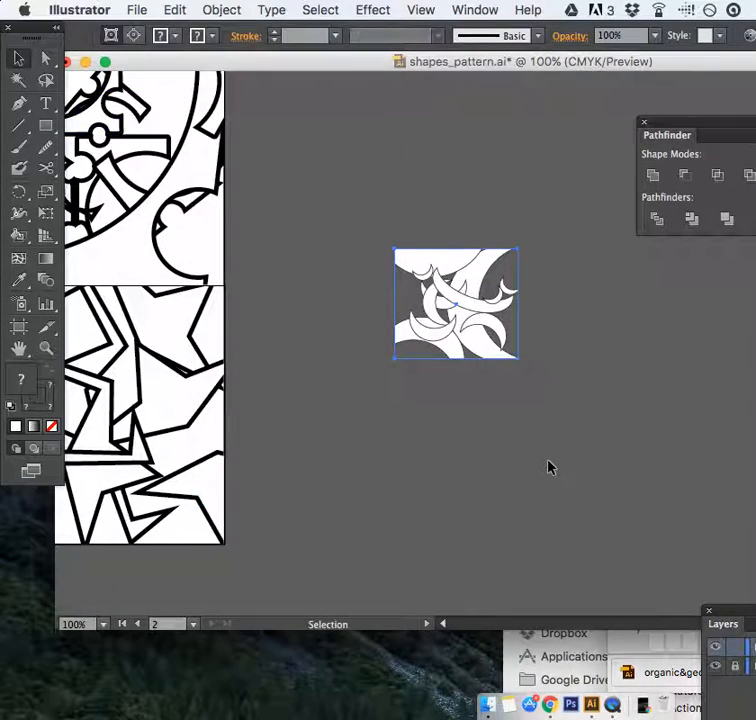
pyautogui.click(45, 59)
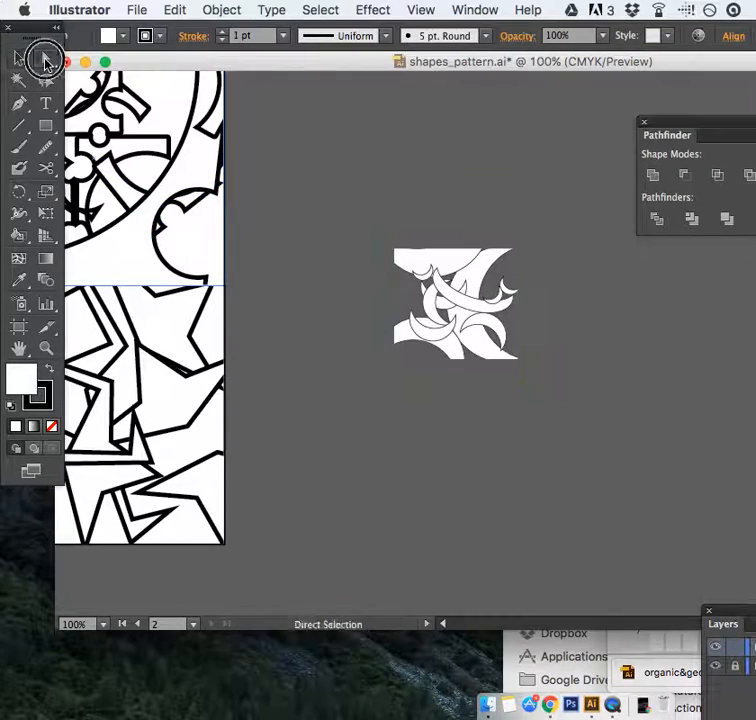
pyautogui.click(448, 268)
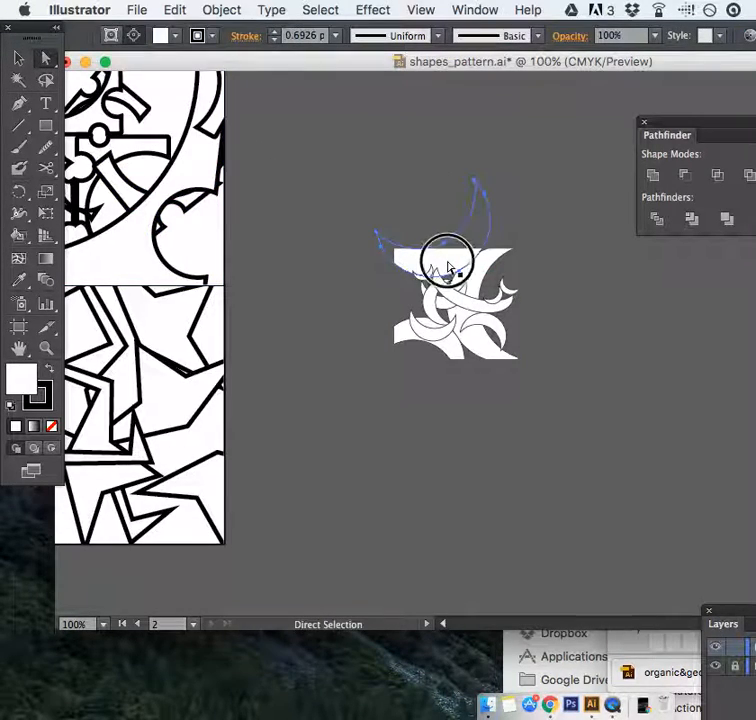
pyautogui.moveTo(448, 268); pyautogui.dragTo(432, 276)
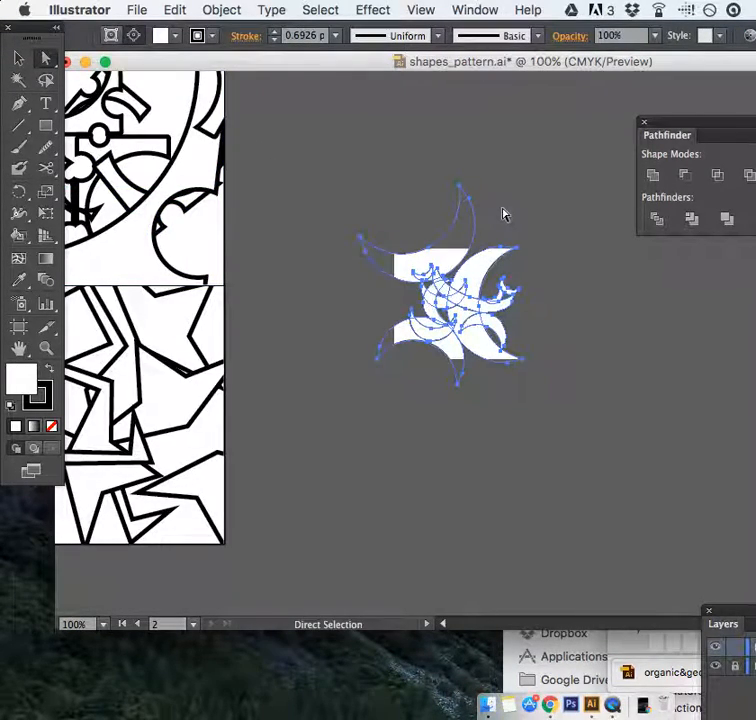
pyautogui.moveTo(404, 342)
pyautogui.mouseDown()
pyautogui.moveTo(388, 332)
pyautogui.moveTo(401, 336)
pyautogui.mouseUp()
pyautogui.click(407, 442)
pyautogui.click(464, 380)
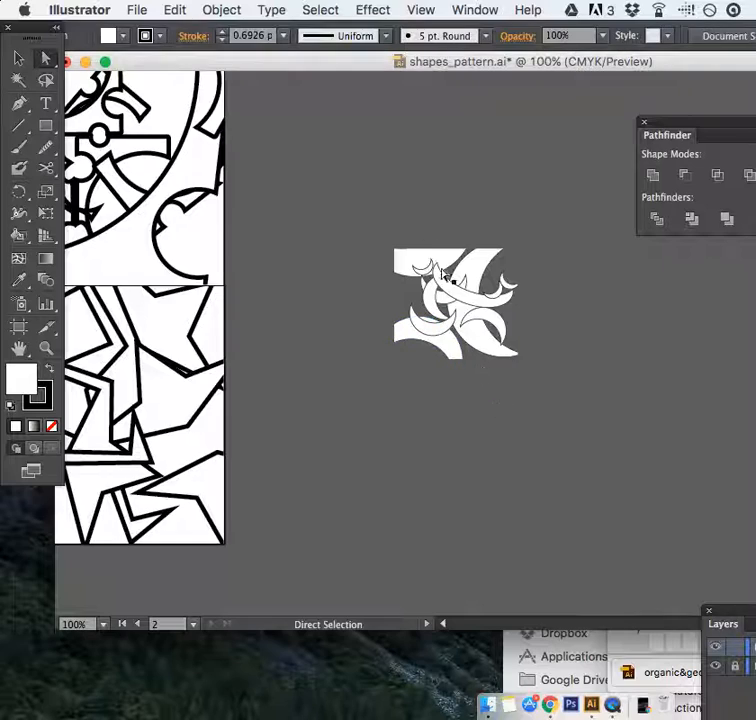
pyautogui.click(19, 60)
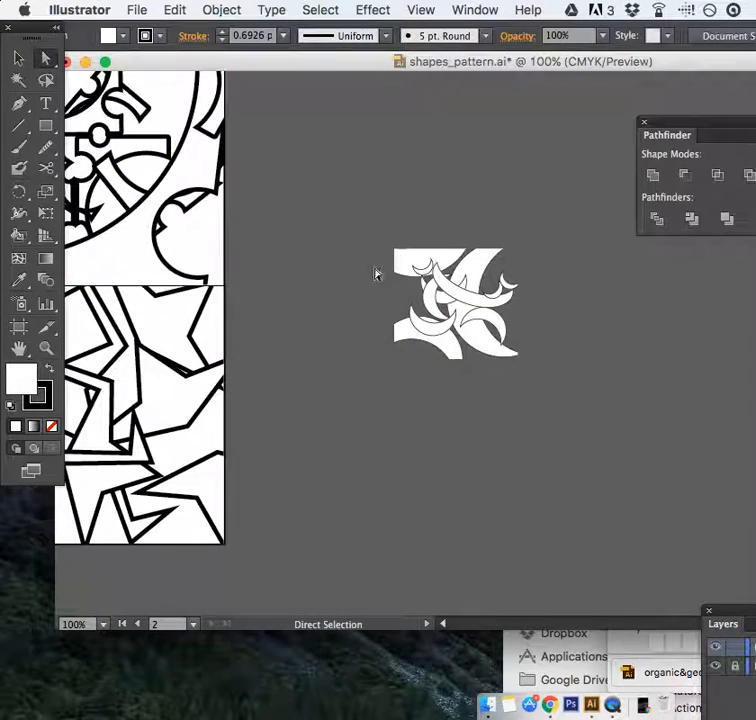
pyautogui.click(432, 302)
pyautogui.moveTo(378, 234); pyautogui.dragTo(619, 461)
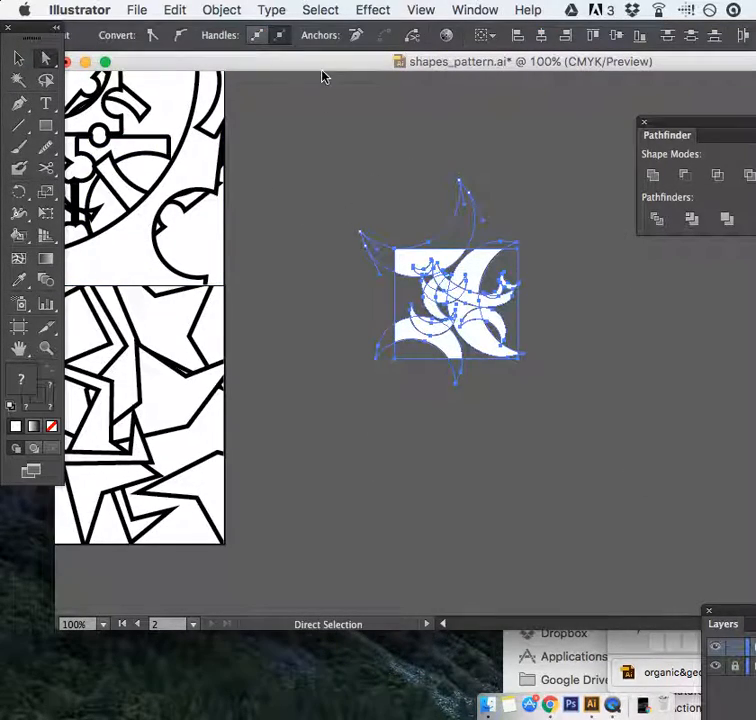
pyautogui.click(236, 8)
pyautogui.moveTo(297, 495)
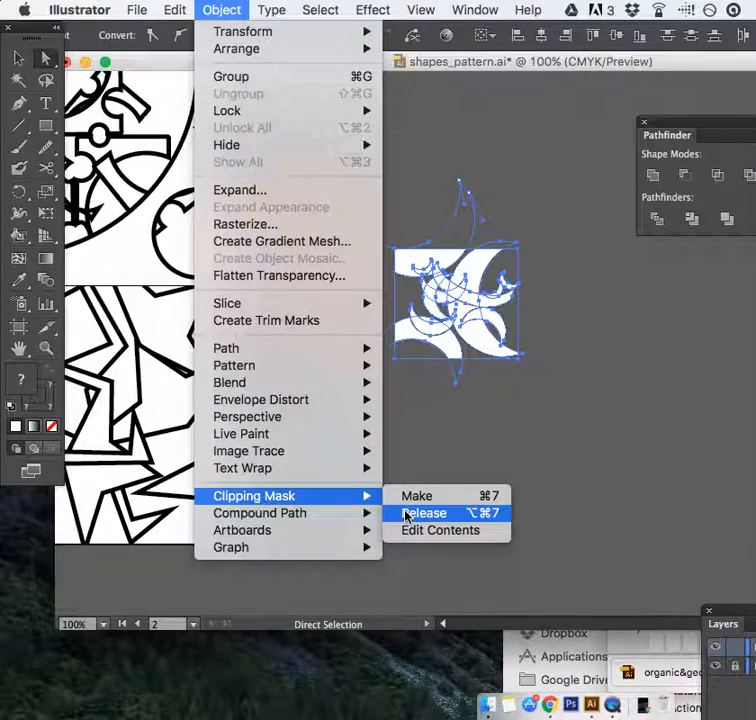
pyautogui.click(674, 401)
# Step: Try to move the directly selected crescent and mask paths onto the pattern layout, and undo the move
pyautogui.hscroll(-5, 587, 385)
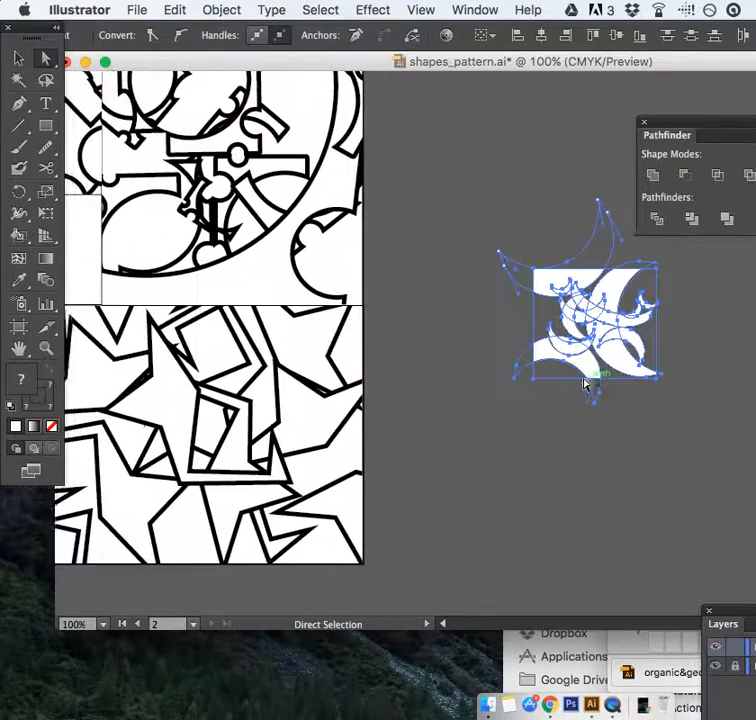
pyautogui.moveTo(630, 330); pyautogui.dragTo(165, 330)
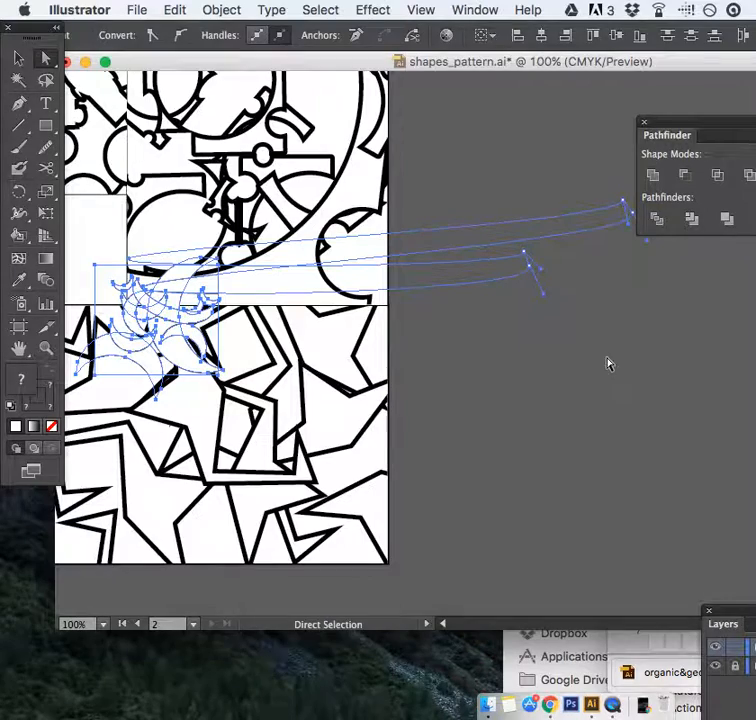
pyautogui.click(177, 10)
pyautogui.click(184, 32)
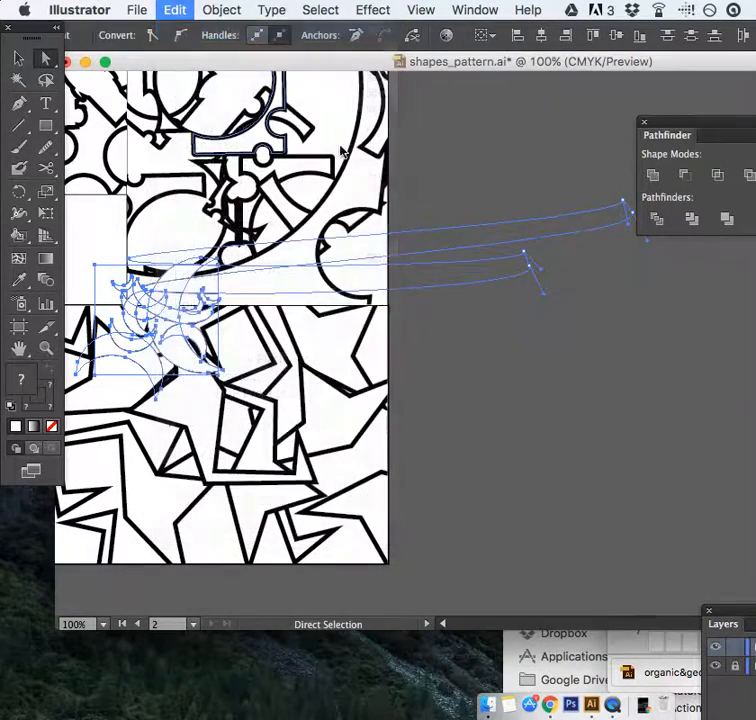
# Step: Move the whole clipped crescent artwork into the blank cell, flush with the cell's right edge beside the circular-shapes pattern
pyautogui.click(15, 60)
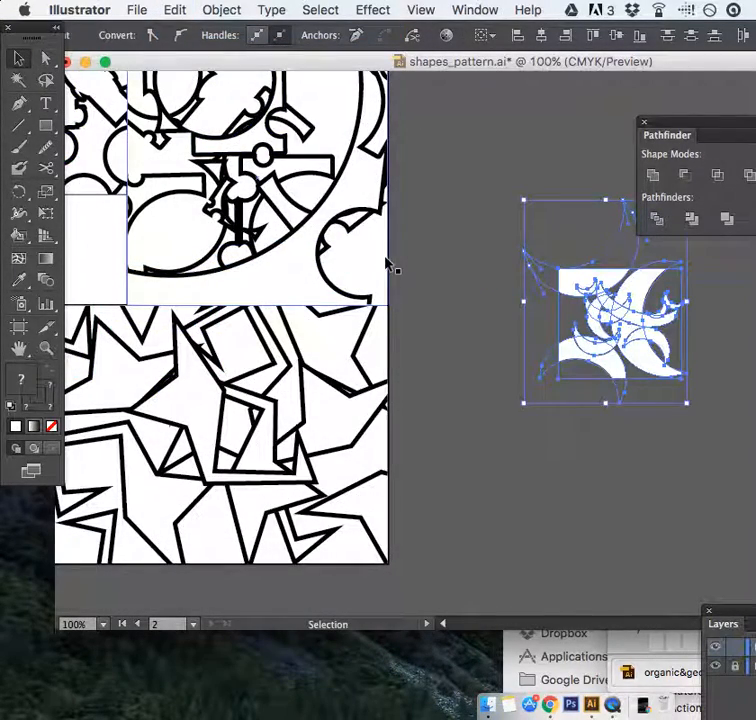
pyautogui.click(555, 349)
pyautogui.click(609, 333)
pyautogui.moveTo(609, 333); pyautogui.dragTo(150, 280)
pyautogui.hscroll(-10, 562, 363)
pyautogui.moveTo(446, 284); pyautogui.dragTo(257, 244)
pyautogui.click(695, 365)
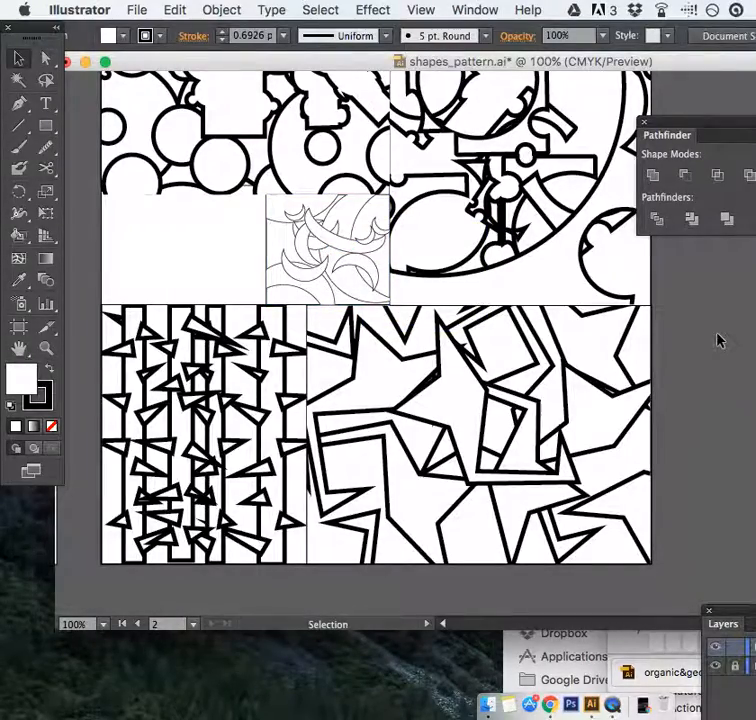
# Step: Set the stroke weight of the clipped pattern with the large circular arc, above the star pattern, to 3 pt
pyautogui.hscroll(5, 717, 341)
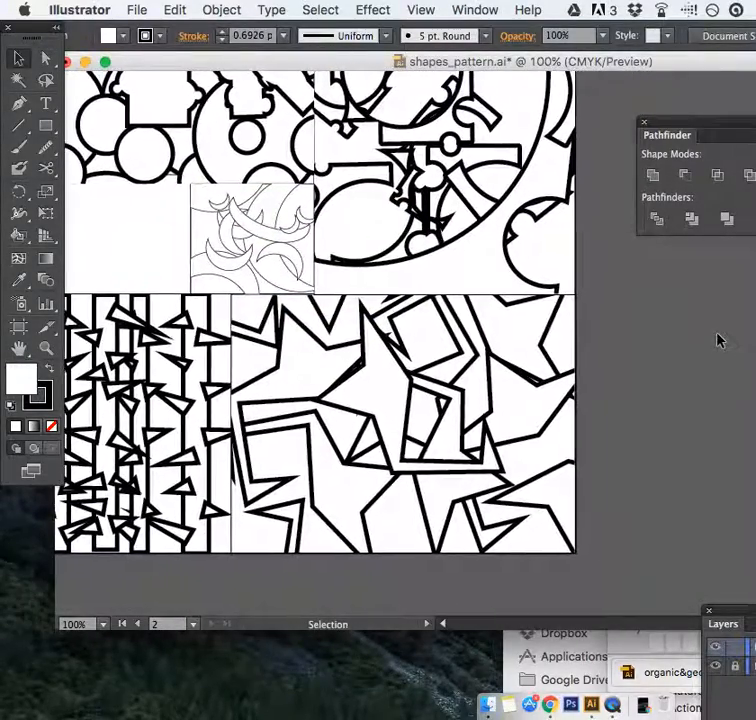
pyautogui.scroll(5, 717, 341)
pyautogui.hscroll(-3, 717, 341)
pyautogui.scroll(-1, 717, 341)
pyautogui.hscroll(-1, 717, 341)
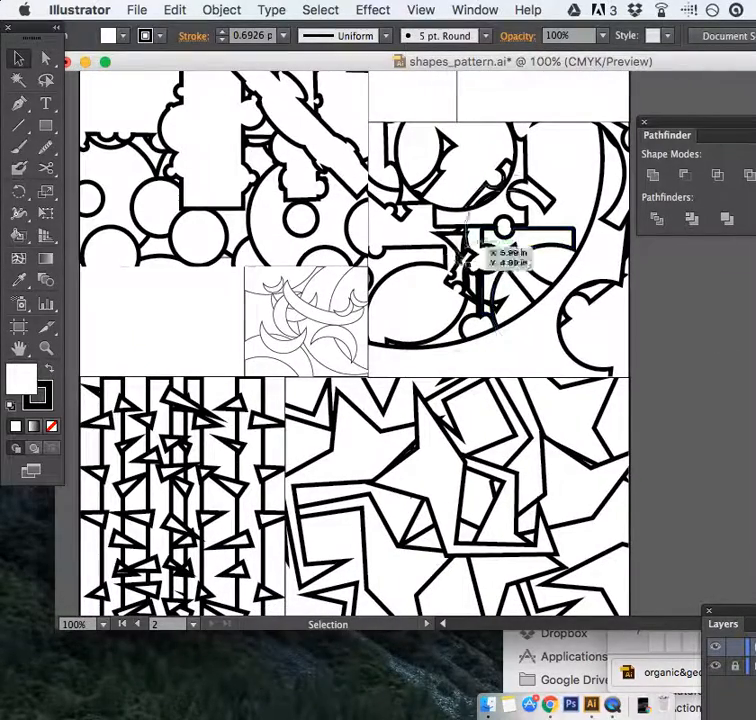
pyautogui.click(452, 337)
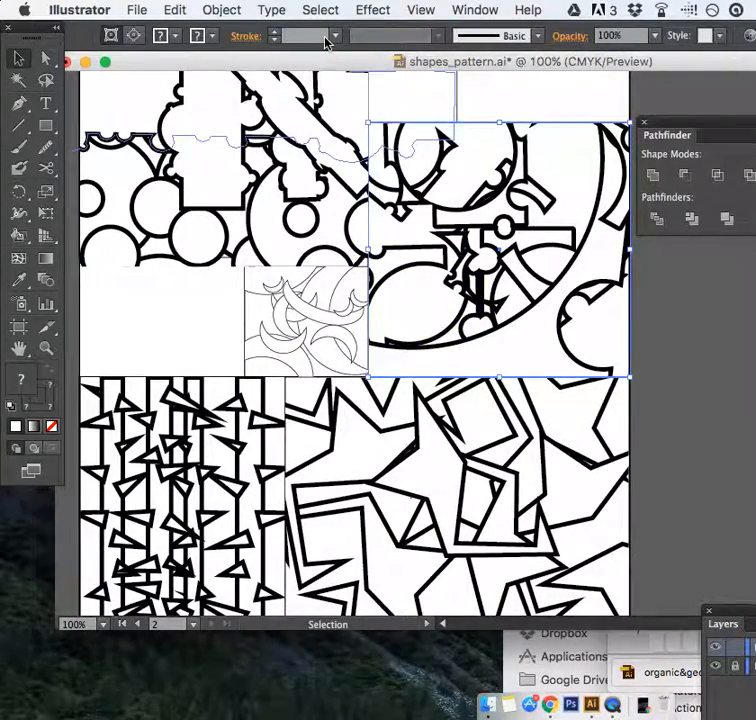
pyautogui.click(335, 36)
pyautogui.click(362, 156)
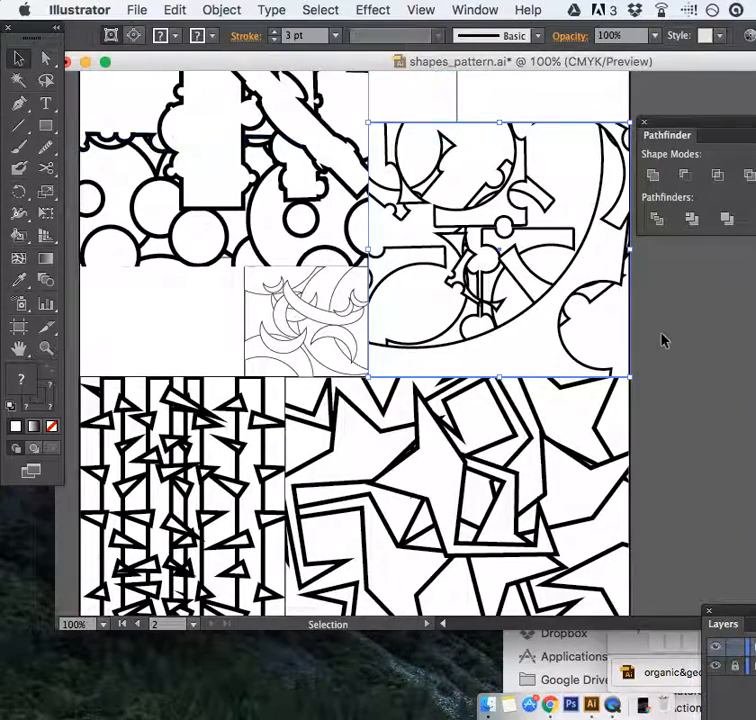
pyautogui.click(685, 358)
pyautogui.scroll(3, 527, 346)
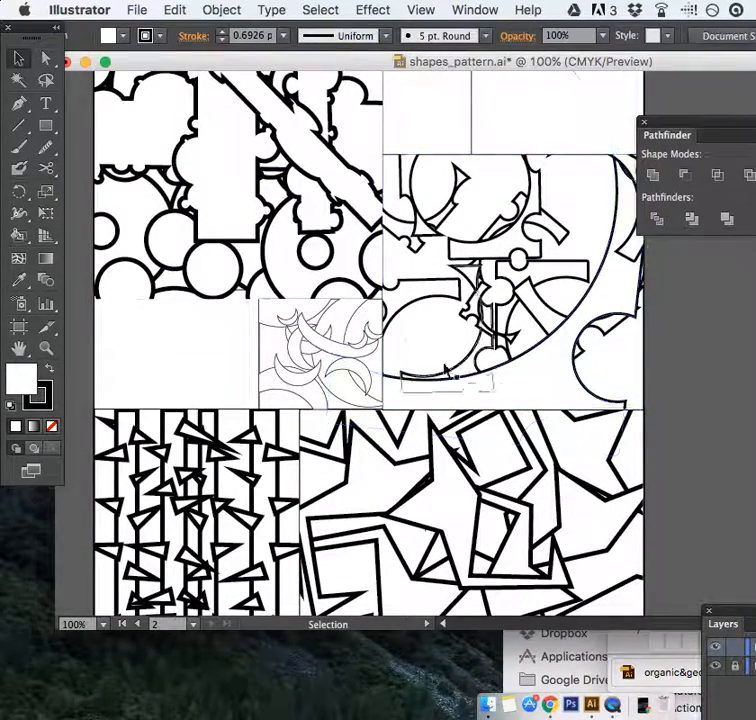
pyautogui.click(304, 223)
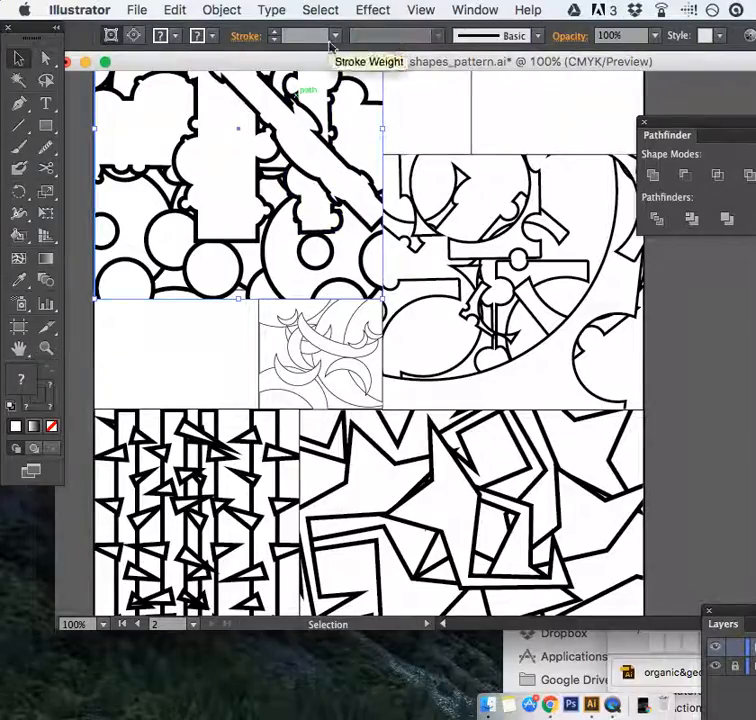
pyautogui.scroll(-3, 540, 248)
pyautogui.scroll(-5, 540, 248)
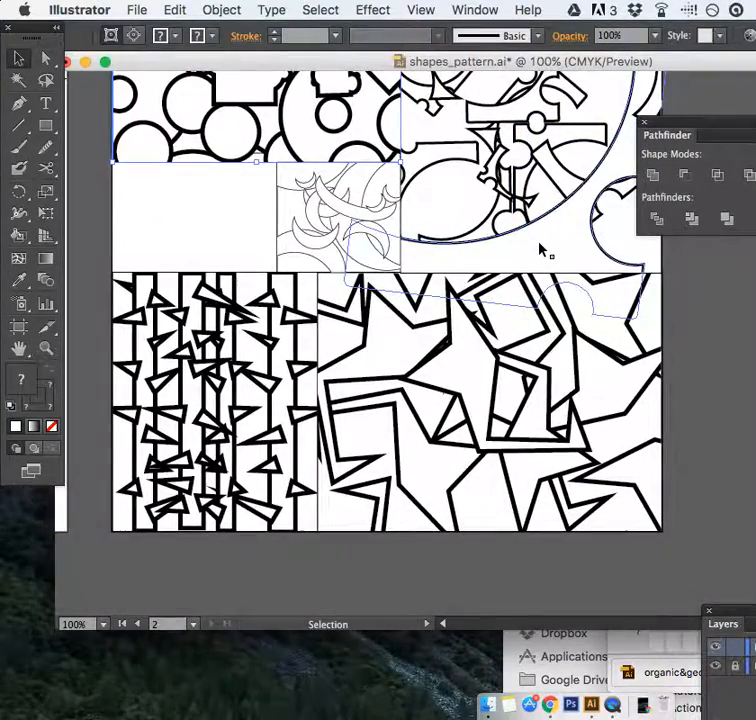
pyautogui.scroll(1, 540, 250)
pyautogui.click(692, 410)
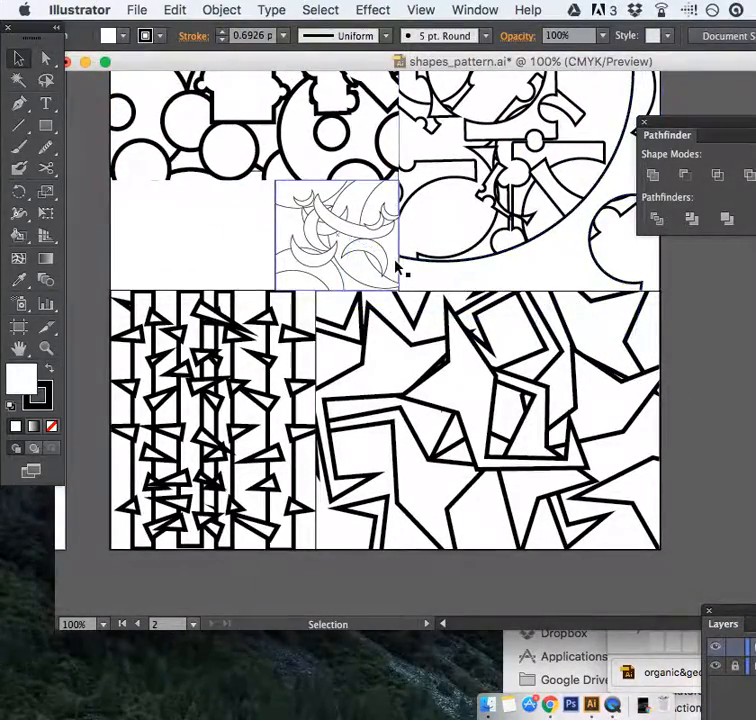